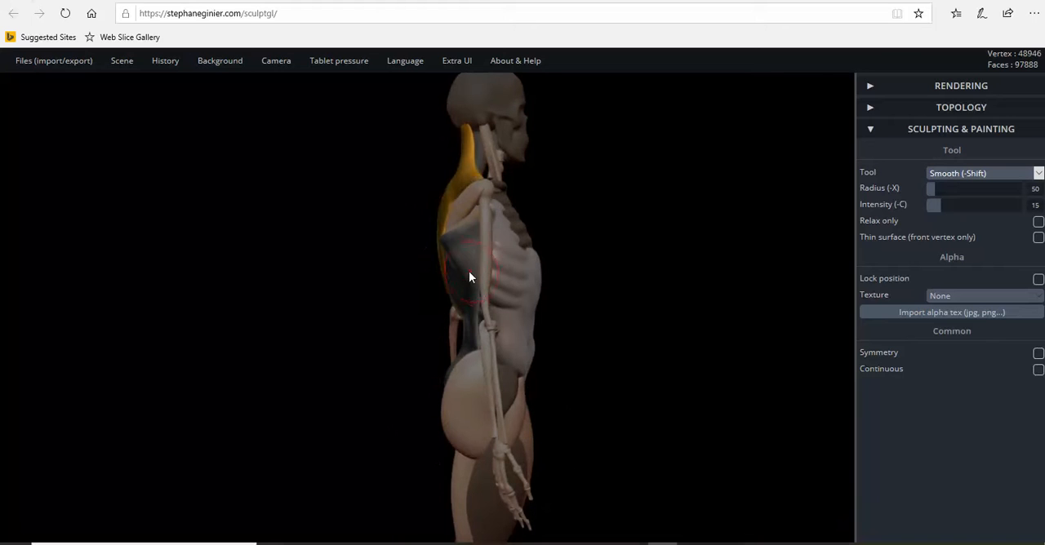
Step: Select the broad lower back muscle and move it straight back off the skeleton with the Transform tool
click(993, 174)
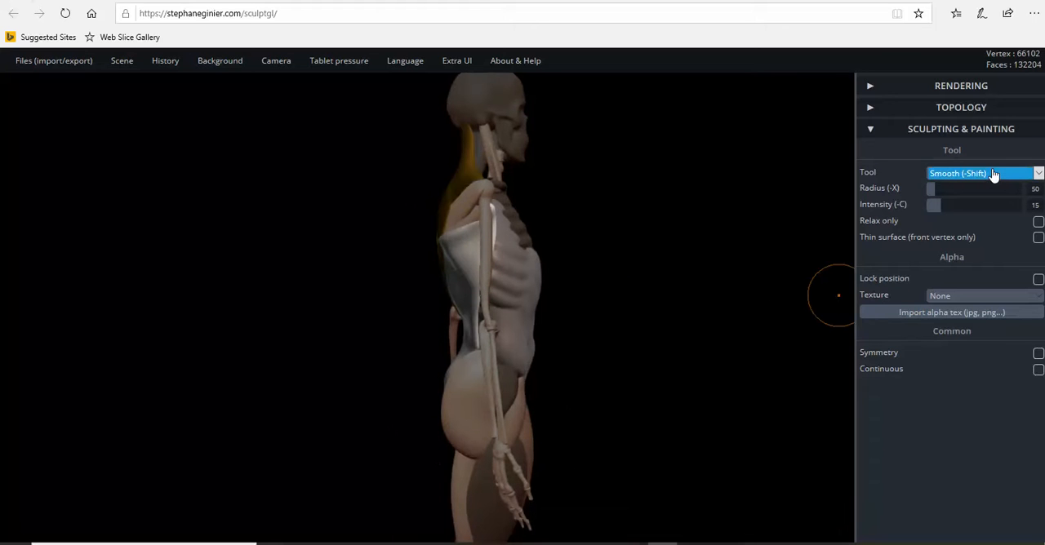
click(994, 175)
click(954, 279)
drag(520, 312, 421, 318)
Step: Examine the detached back muscle and the ribcage area it covers from the side, behind and at an angle
drag(350, 324, 733, 257)
scroll(716, 263, up, 4)
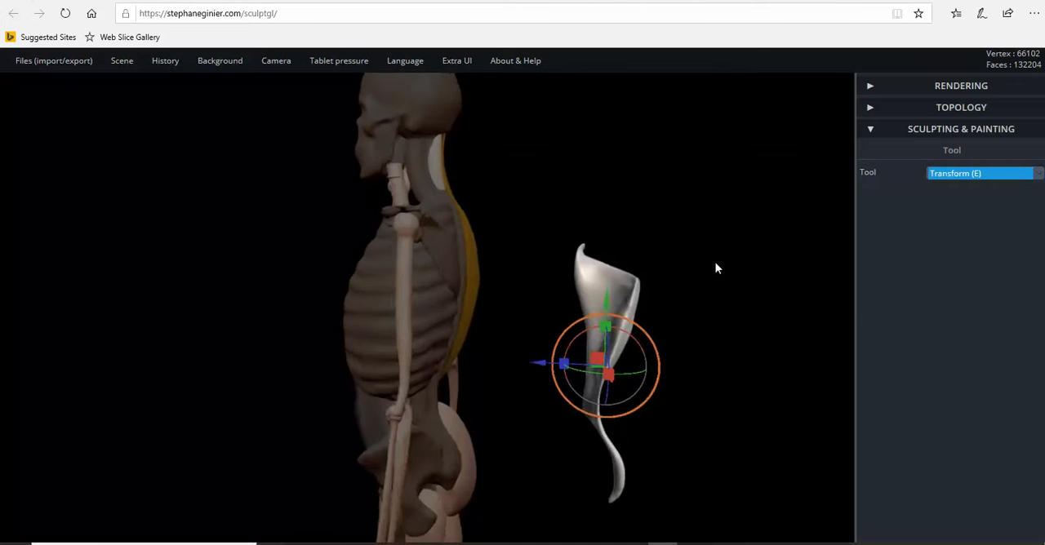
scroll(721, 268, down, 3)
drag(723, 268, 387, 274)
drag(515, 245, 555, 247)
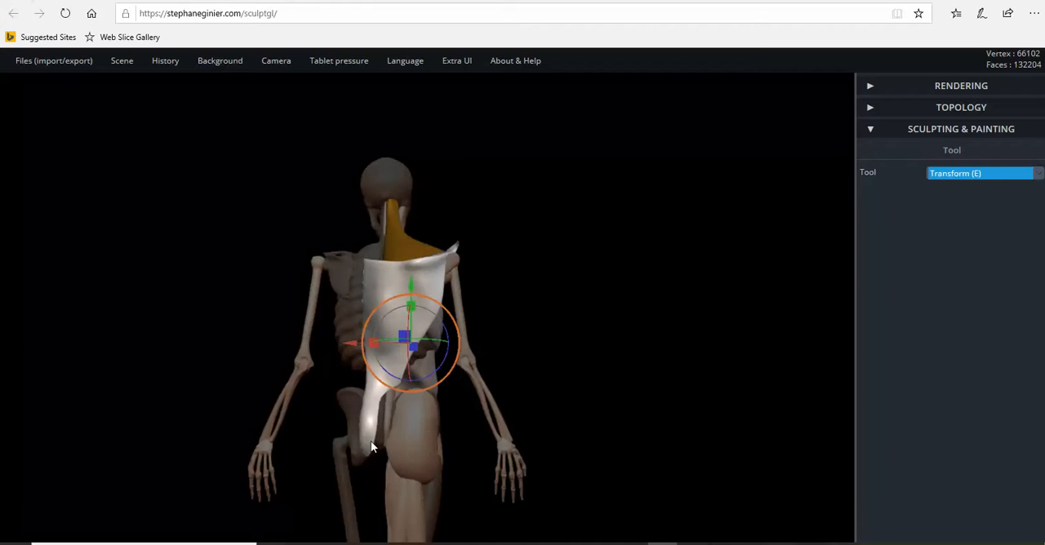
drag(531, 285, 348, 334)
scroll(449, 331, up, 2)
drag(459, 329, 525, 399)
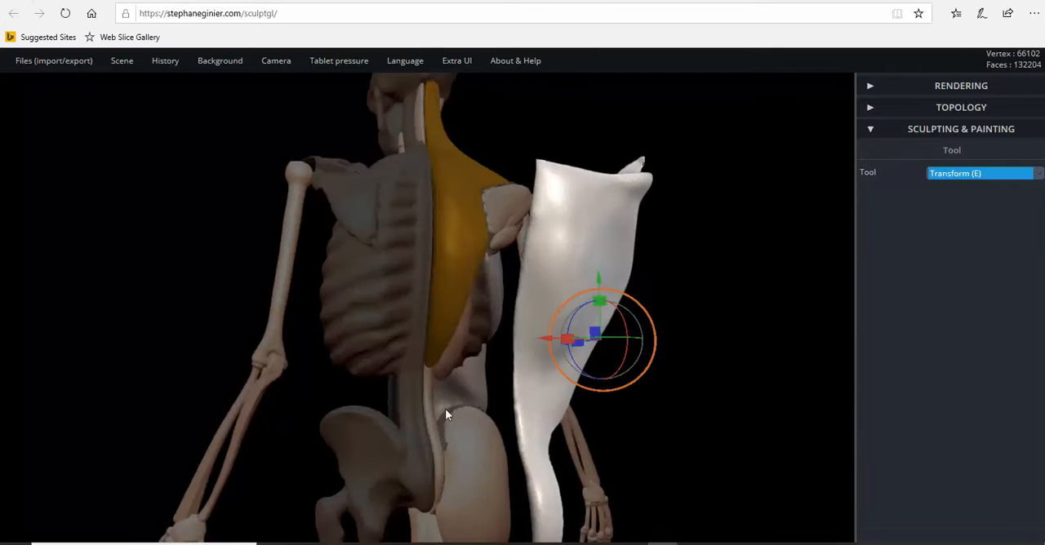
drag(469, 360, 387, 280)
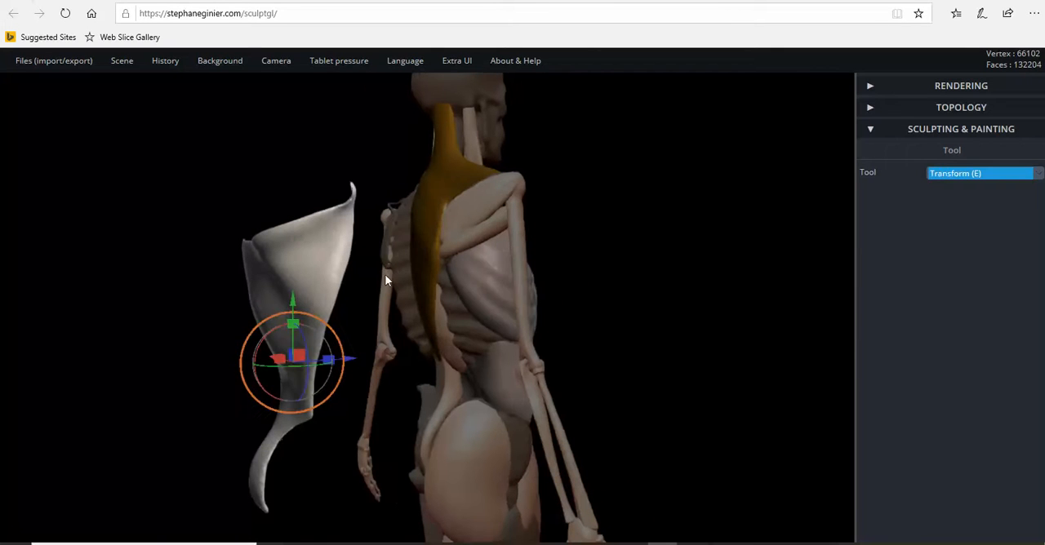
drag(435, 372, 470, 357)
drag(463, 319, 460, 324)
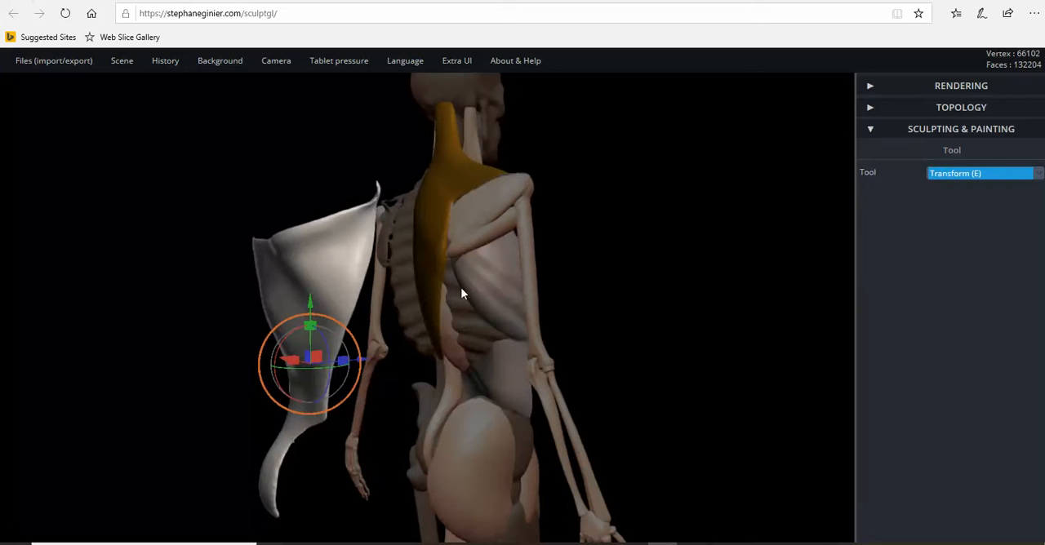
Step: Move the detached back muscle forward along its depth axis and fine-tune its fit against the ribcage and pelvis
drag(474, 310, 508, 341)
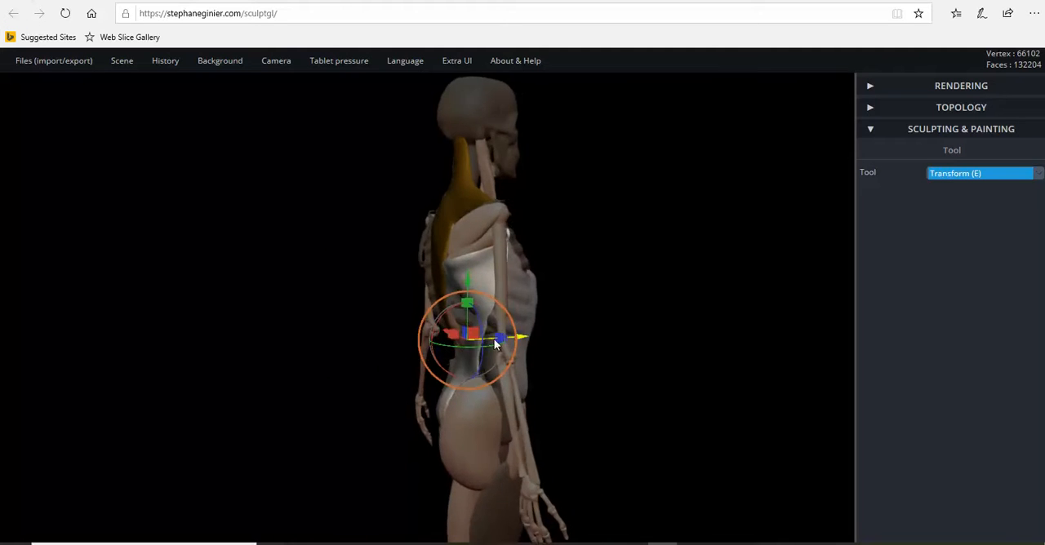
scroll(519, 337, up, 3)
drag(510, 339, 509, 341)
drag(394, 349, 517, 324)
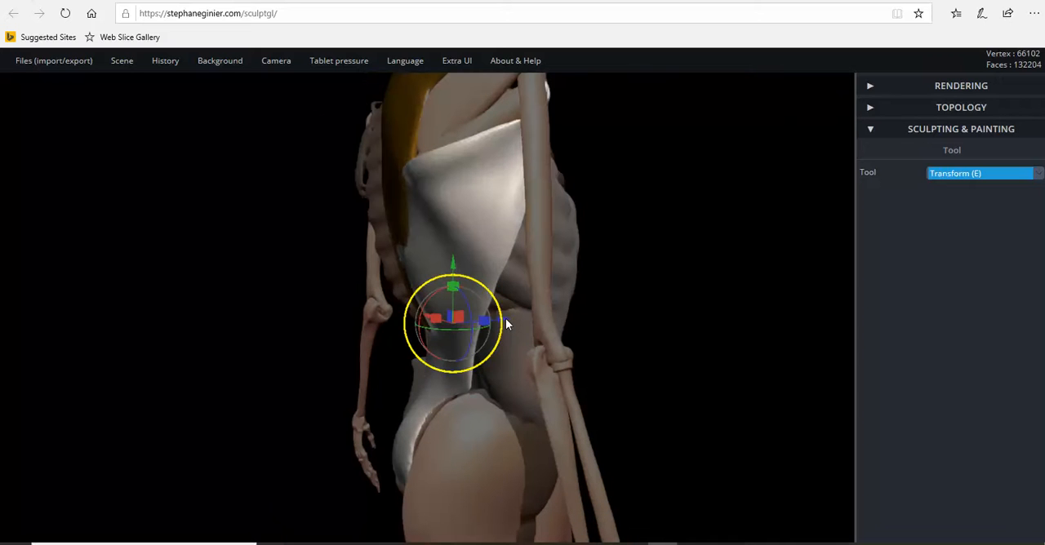
drag(508, 319, 458, 360)
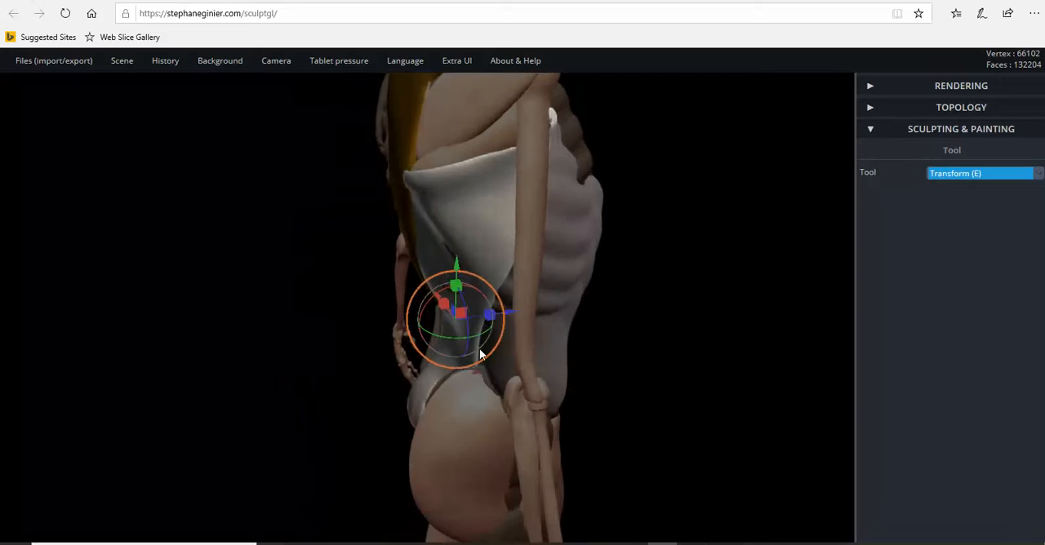
scroll(505, 337, up, 5)
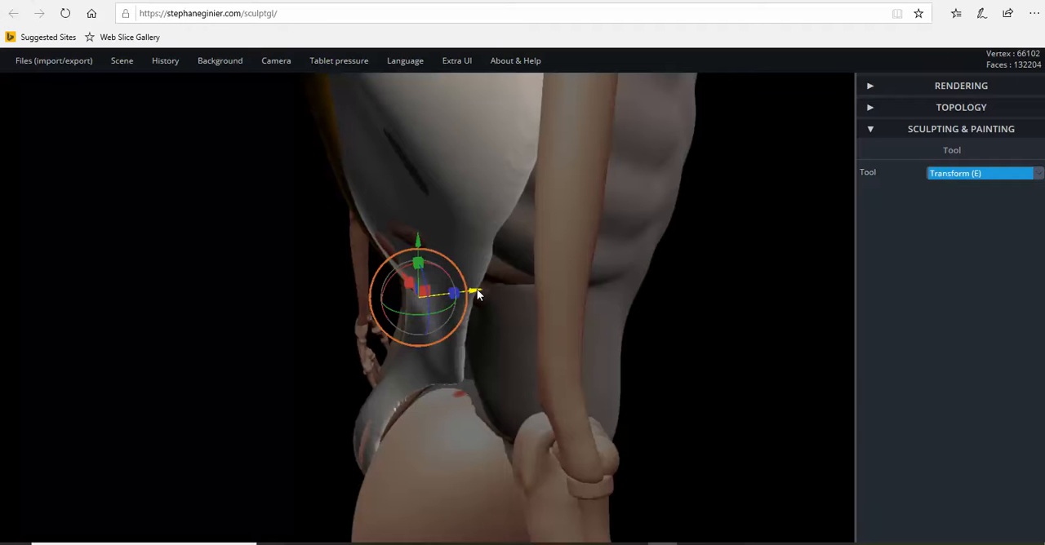
drag(474, 290, 475, 293)
Step: Examine the refitted back muscle and its overlap with the gold trapezius from behind and from the side
scroll(331, 307, down, 4)
drag(330, 310, 476, 232)
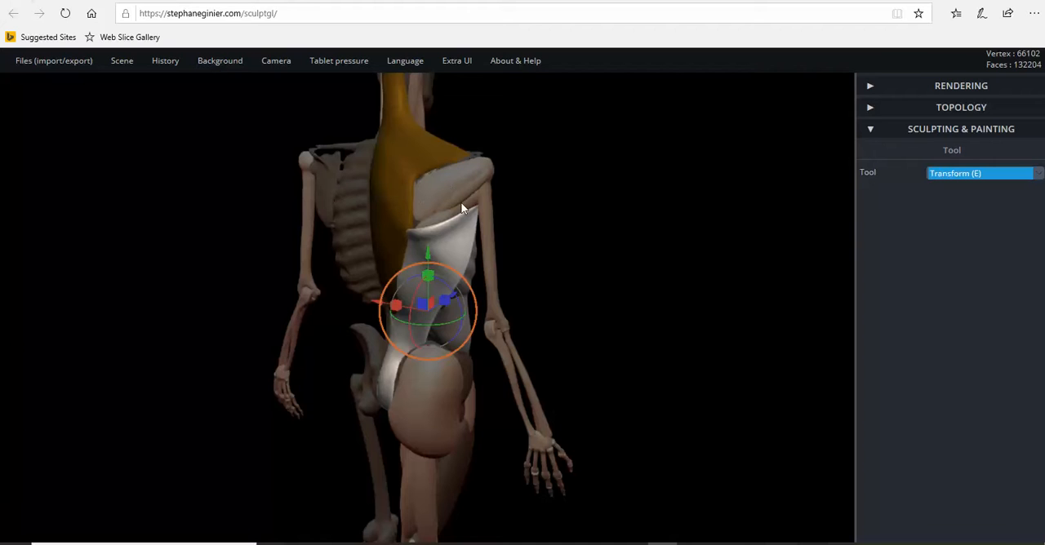
drag(480, 247, 571, 226)
scroll(520, 321, up, 4)
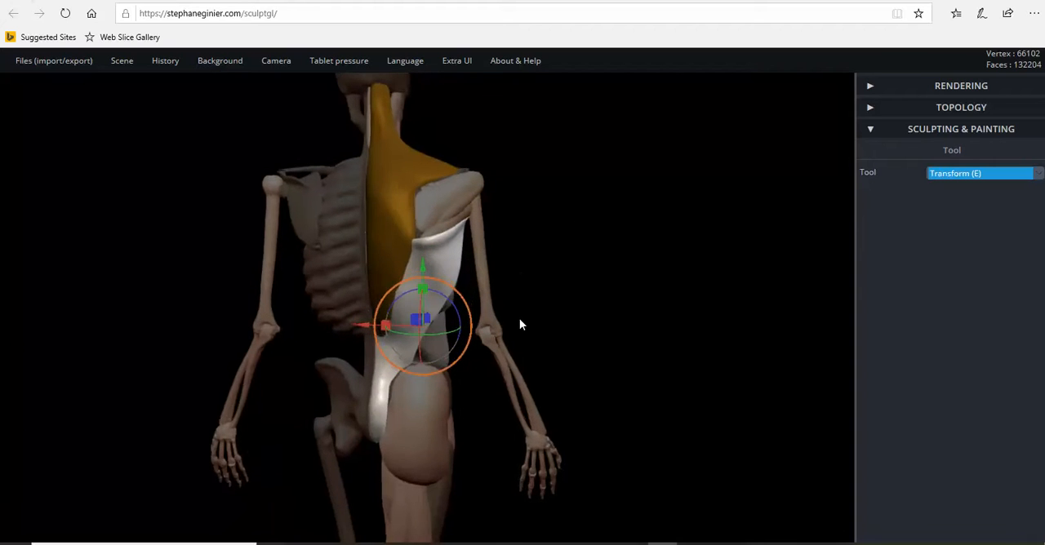
drag(525, 327, 426, 308)
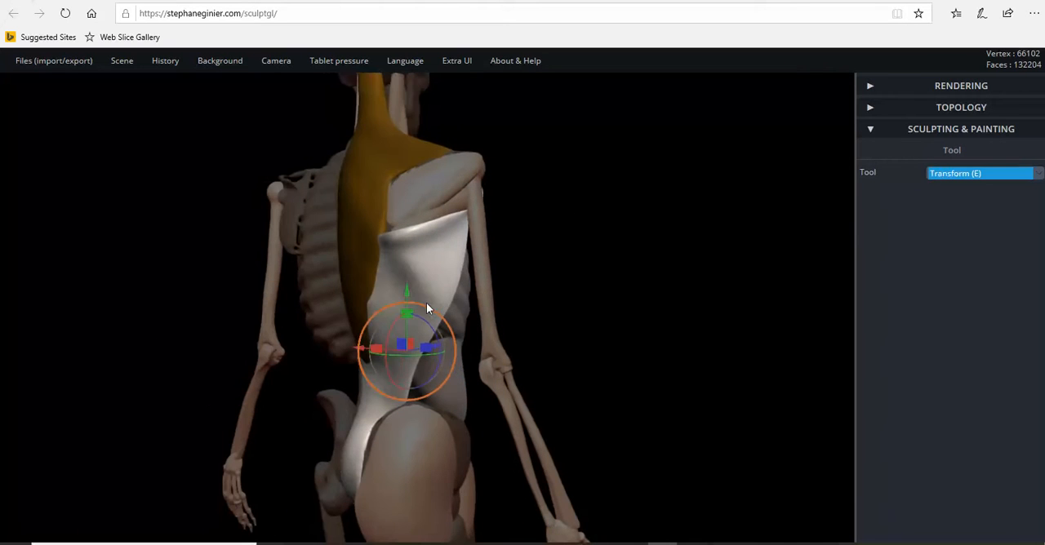
scroll(428, 300, up, 2)
scroll(448, 331, down, 3)
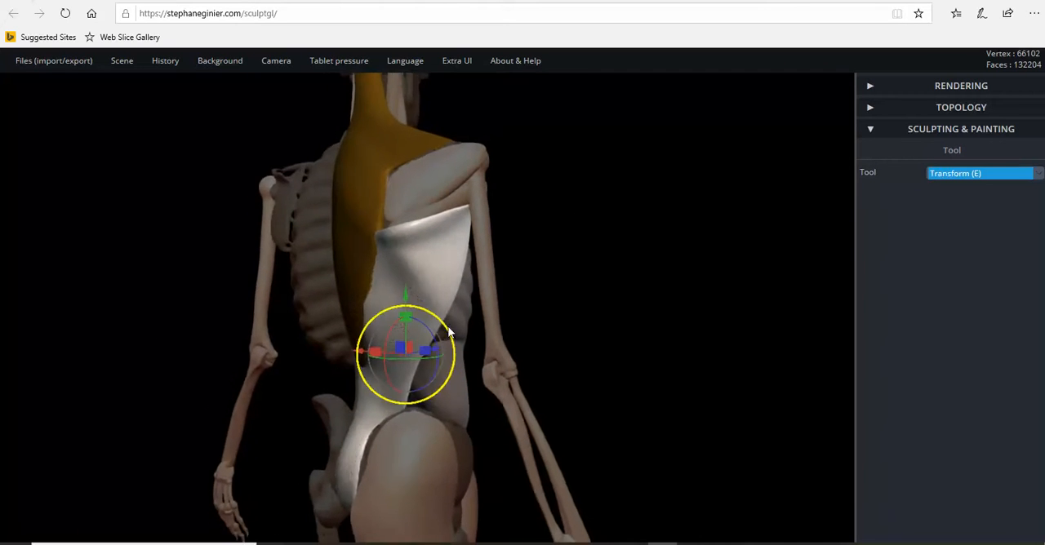
drag(447, 335, 326, 340)
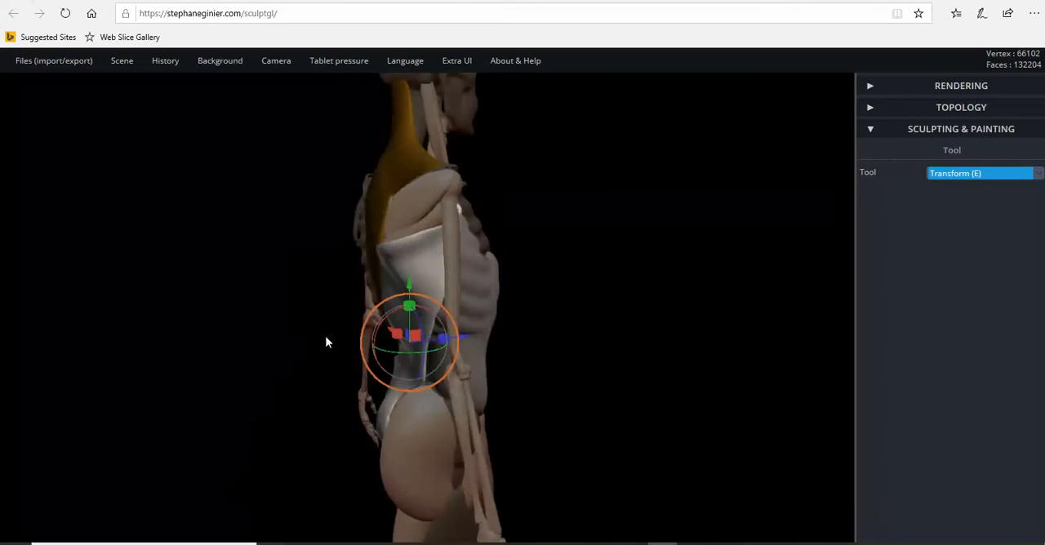
Step: Select the gold trapezius and move it well away behind the skeleton to expose the upper edge of the lower back muscle
click(369, 203)
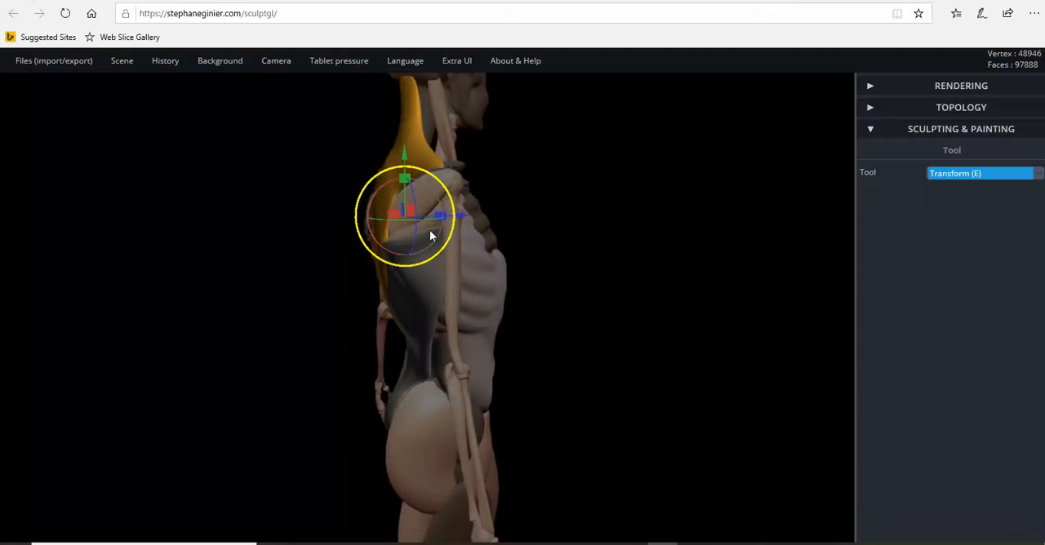
drag(451, 215, 481, 236)
scroll(324, 286, up, 6)
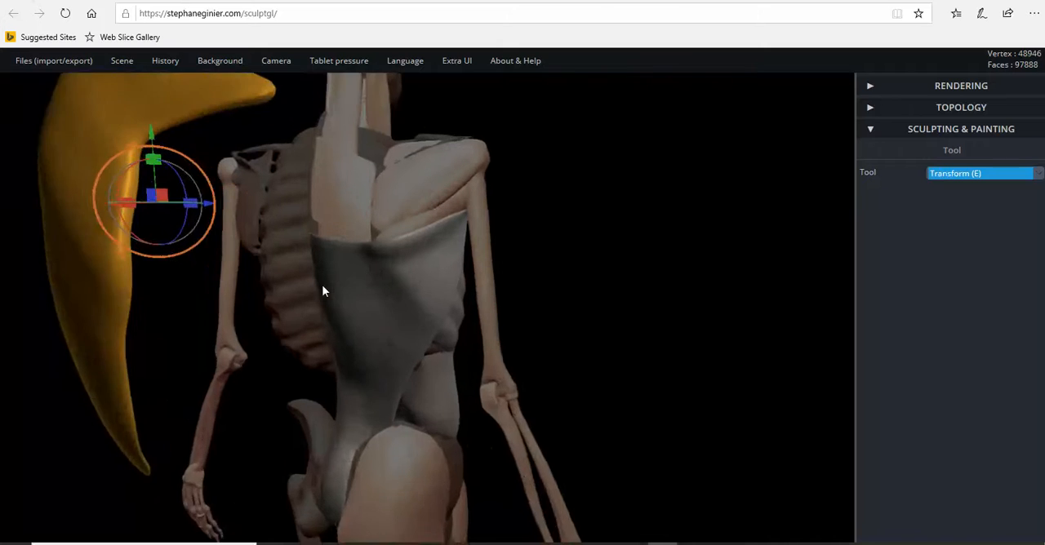
scroll(327, 237, up, 2)
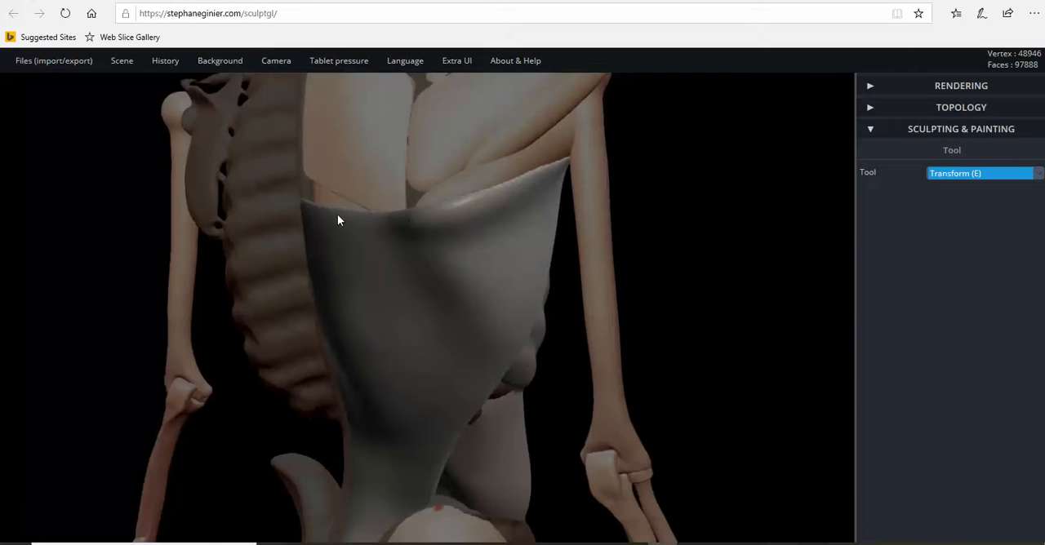
scroll(394, 216, down, 4)
right_drag(394, 215, 266, 251)
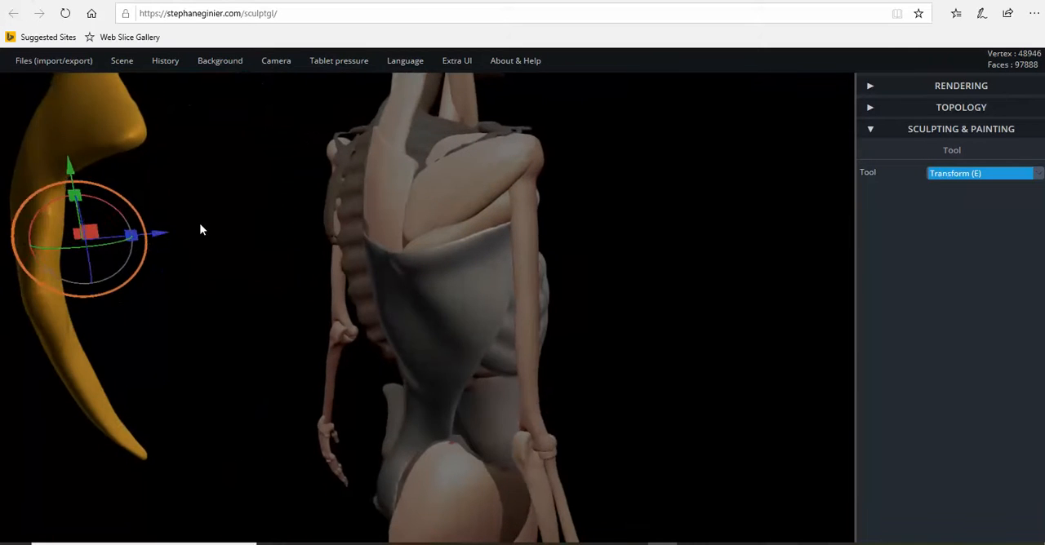
drag(163, 234, 61, 249)
right_drag(245, 248, 336, 229)
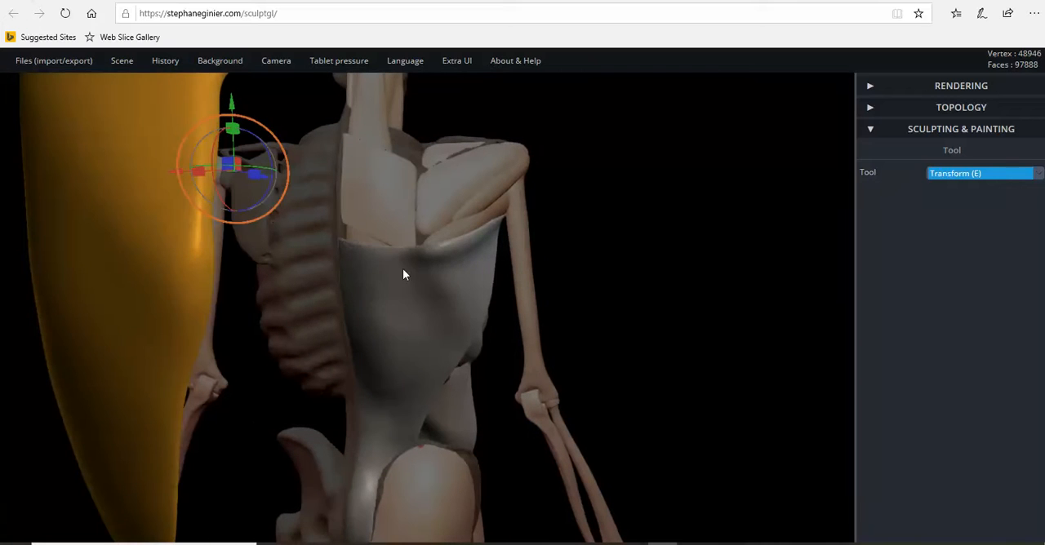
Step: Select the broad lower back muscle and switch to the Paint tool
click(422, 292)
scroll(424, 294, up, 3)
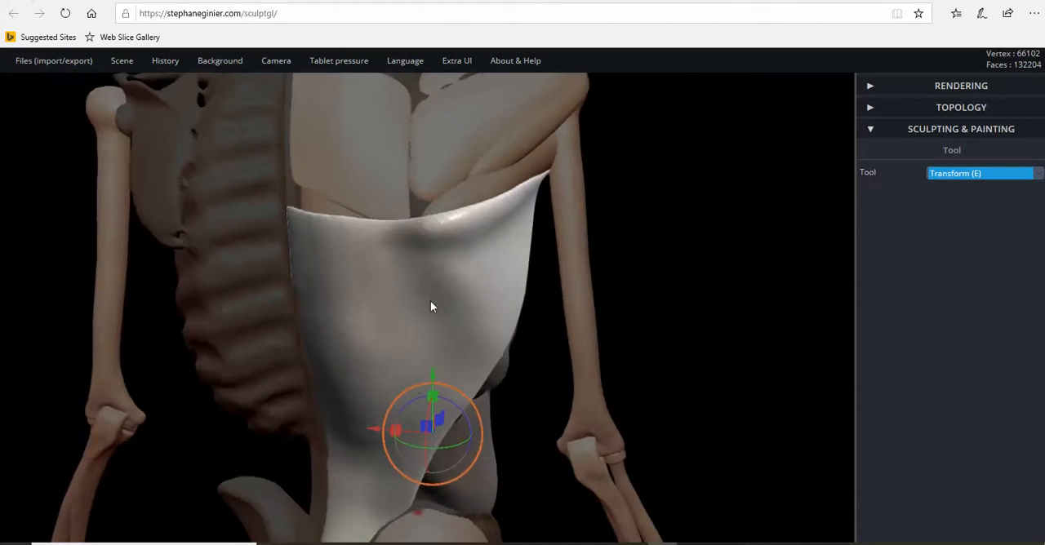
scroll(431, 303, down, 3)
right_drag(431, 303, 492, 303)
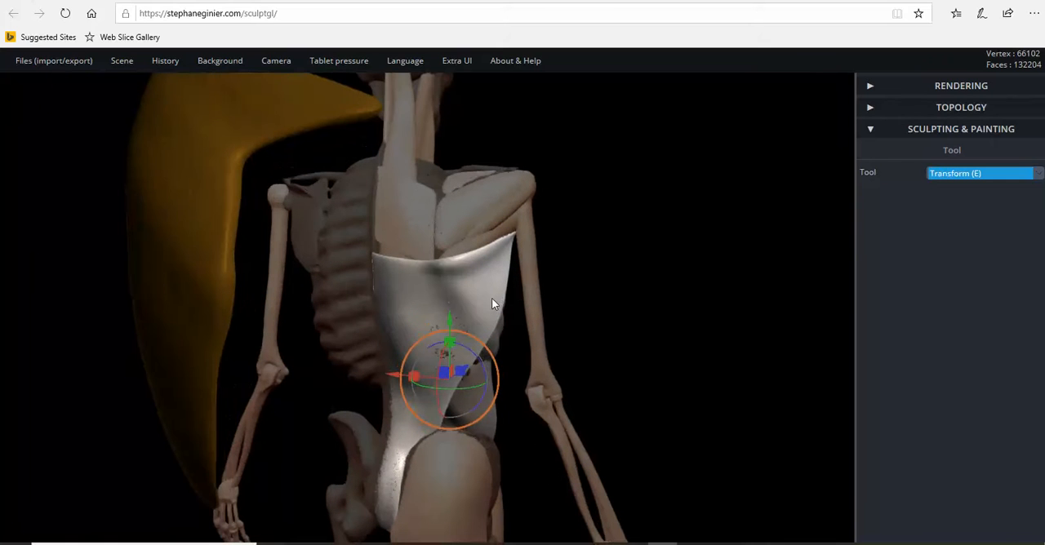
click(952, 174)
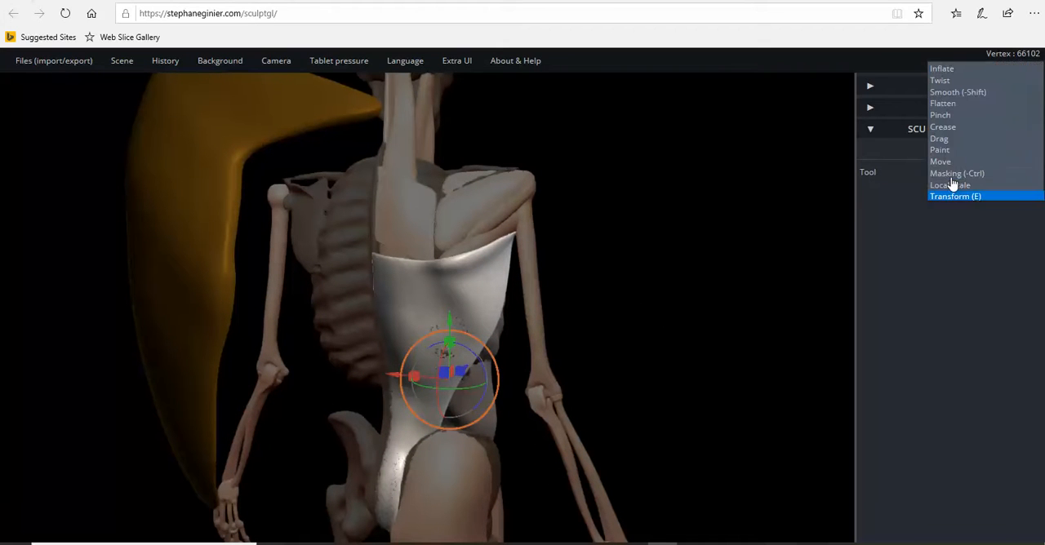
click(950, 150)
click(948, 312)
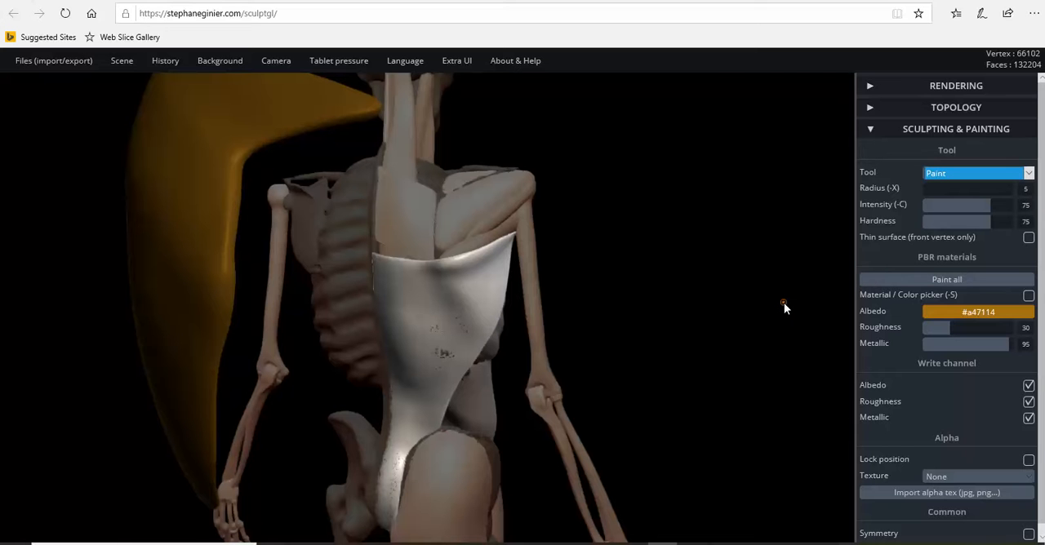
Step: Examine the lower back muscle's borders along the spine, pelvis and upper edge from behind
drag(776, 177, 729, 253)
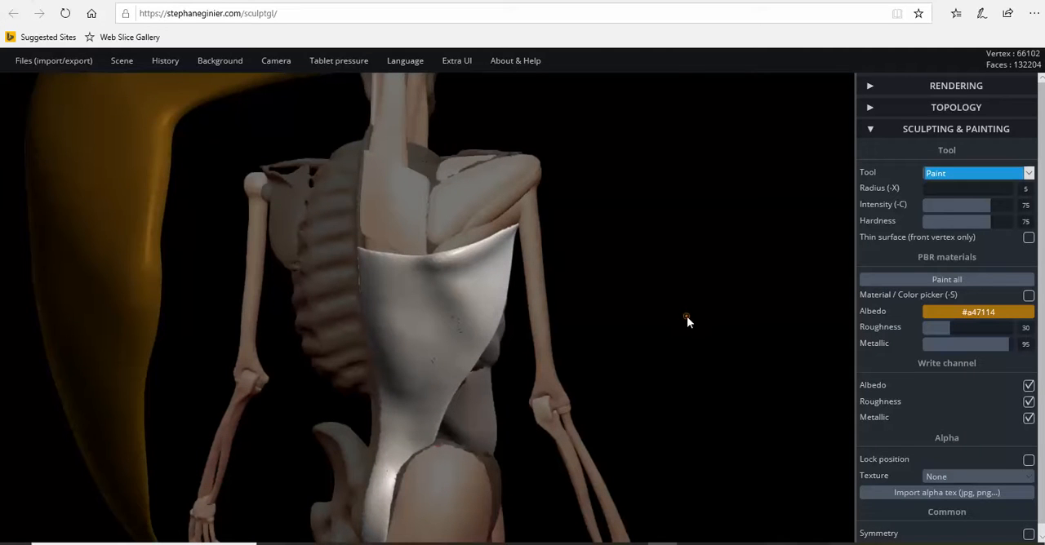
drag(711, 308, 376, 272)
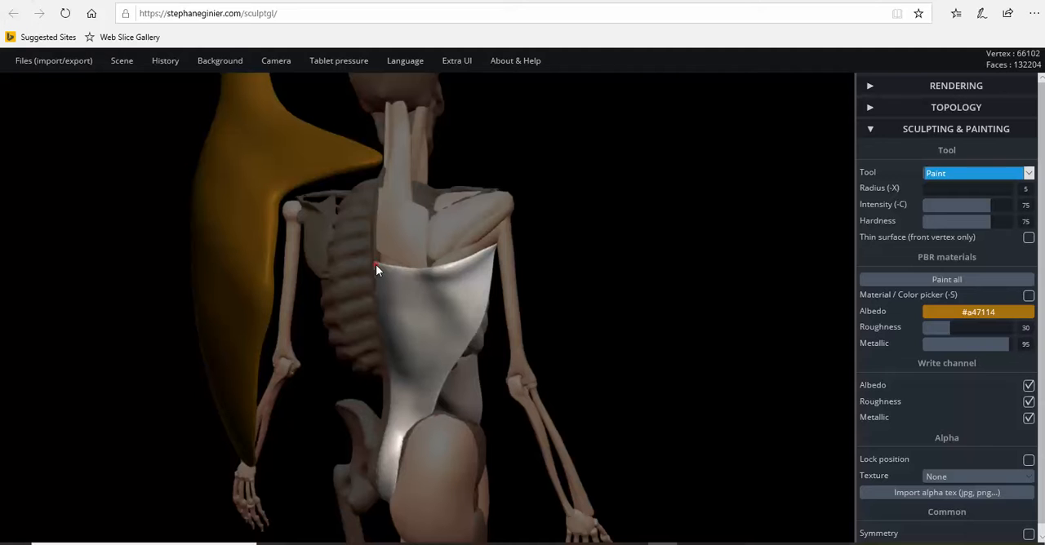
drag(612, 276, 590, 289)
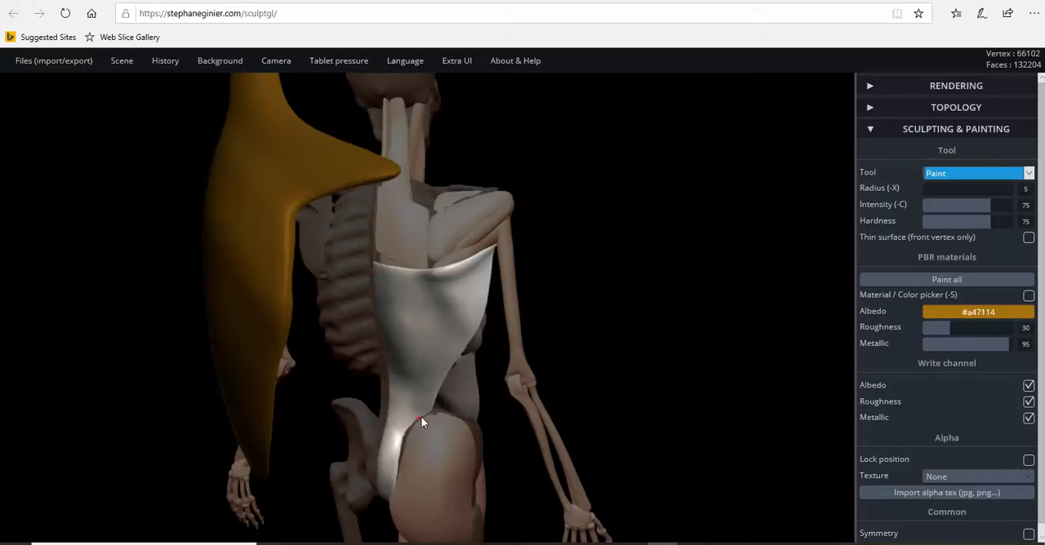
mouse_move(431, 413)
right_down()
mouse_move(401, 420)
mouse_move(394, 401)
mouse_move(435, 367)
right_up()
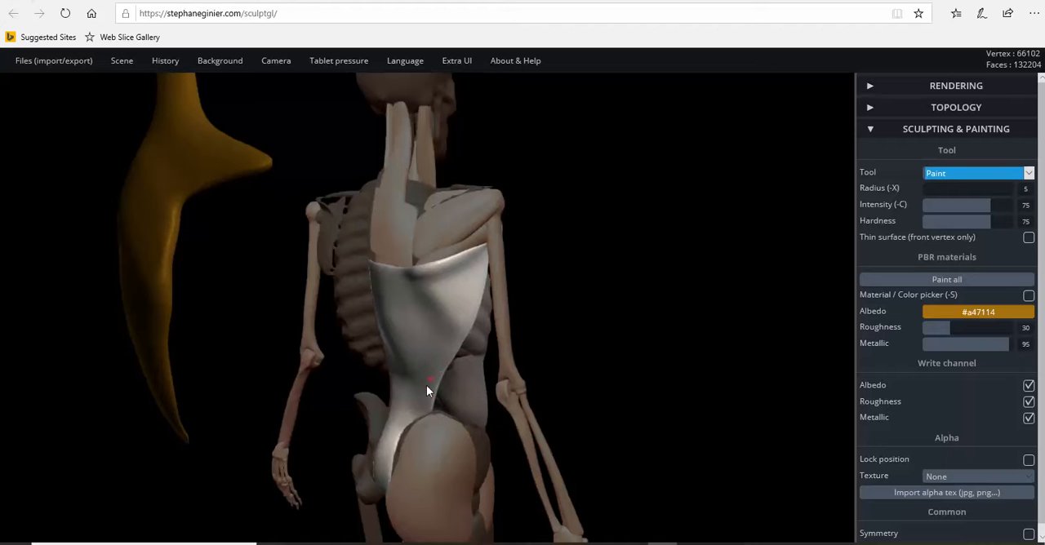
mouse_move(440, 363)
right_down()
mouse_move(488, 351)
mouse_move(368, 269)
right_up()
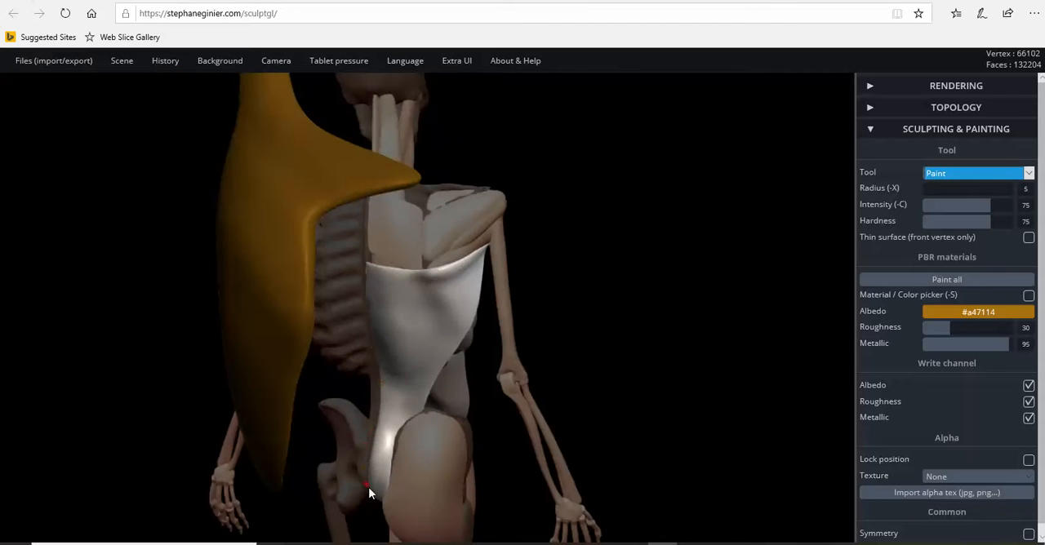
mouse_move(475, 405)
right_down()
mouse_move(340, 408)
mouse_move(567, 329)
mouse_move(323, 335)
mouse_move(369, 246)
right_up()
right_drag(404, 204, 362, 254)
right_drag(417, 283, 342, 259)
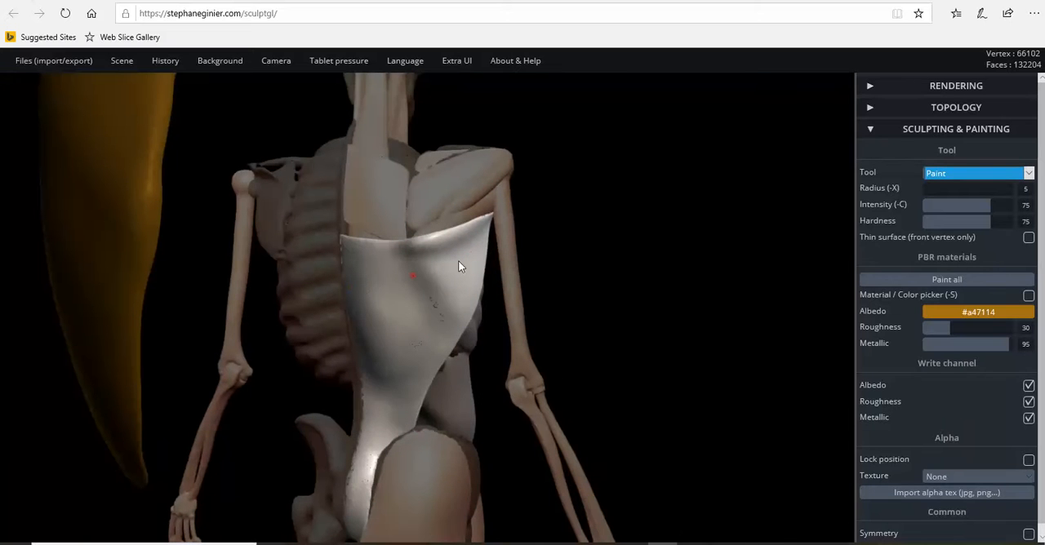
Step: Examine the muscle's attachment at the upper arm bone, its front edge along the ribs, and its upper border from behind
right_drag(480, 301, 211, 316)
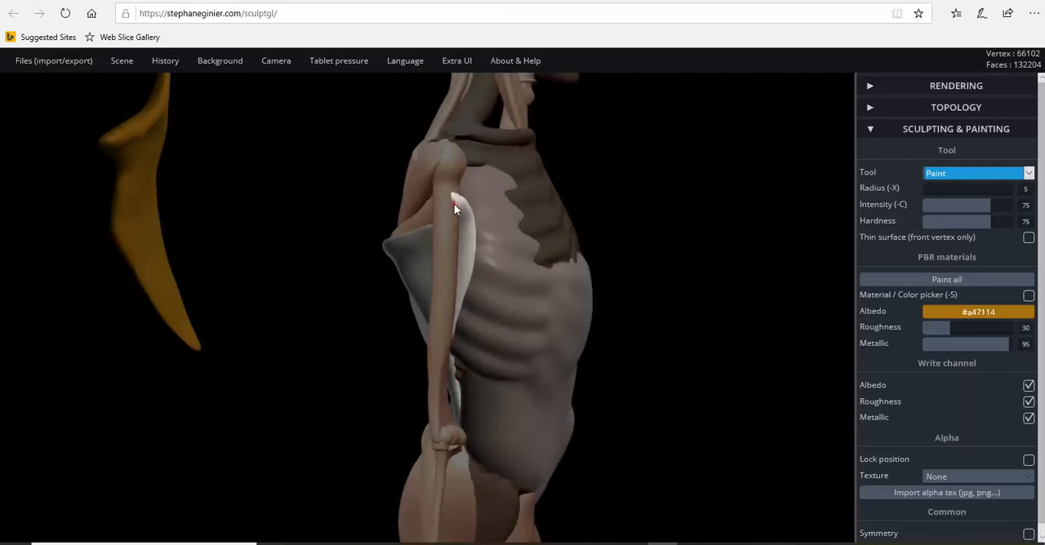
right_drag(415, 302, 467, 378)
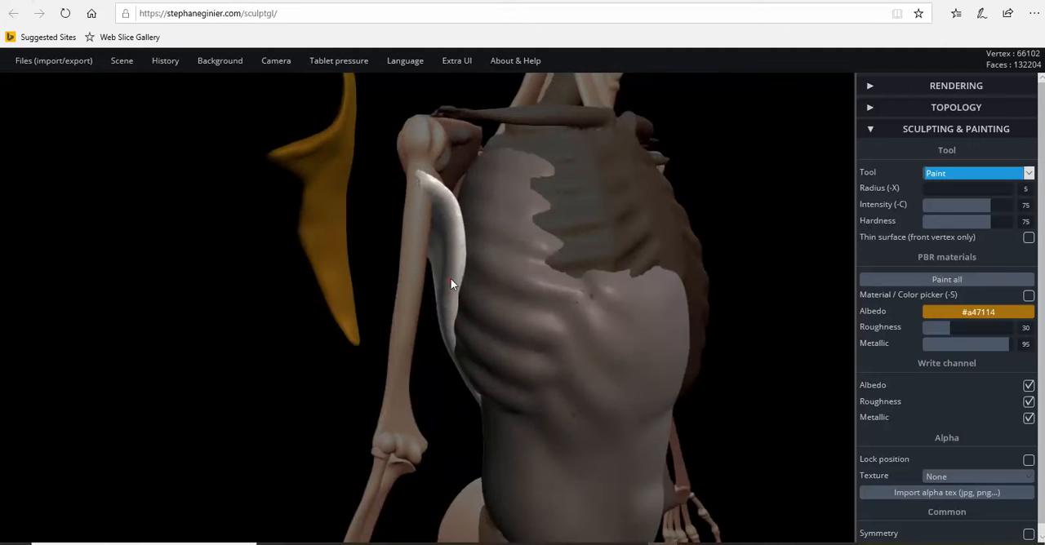
mouse_move(496, 207)
right_down()
mouse_move(532, 233)
mouse_move(523, 245)
mouse_move(467, 202)
right_up()
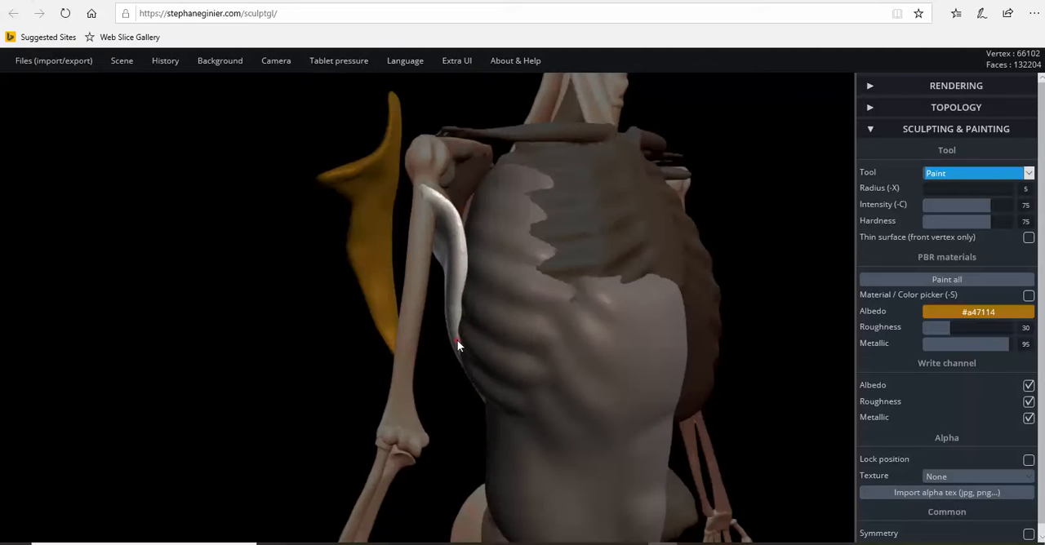
right_drag(467, 240, 468, 268)
right_drag(363, 244, 311, 219)
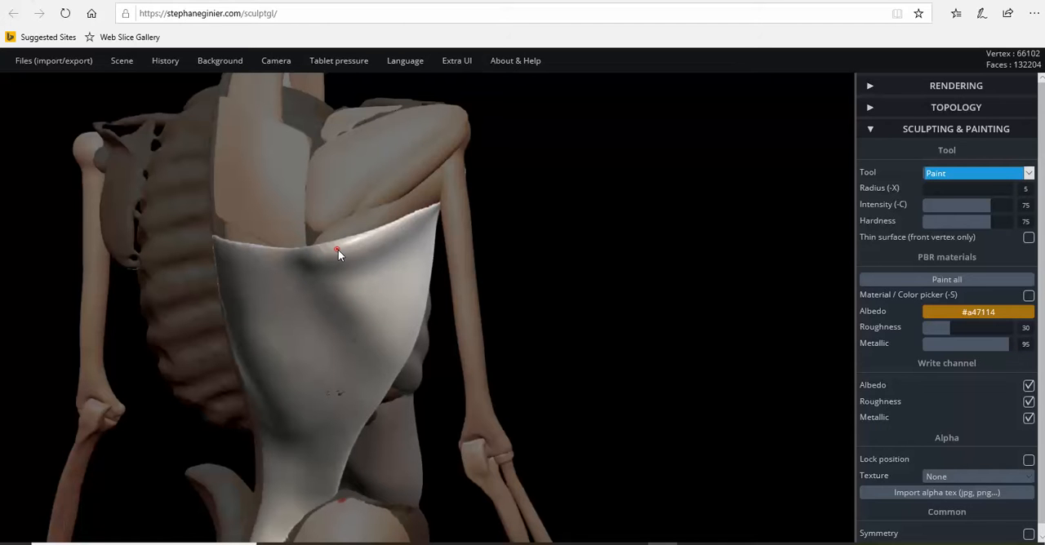
mouse_move(331, 250)
right_down()
mouse_move(271, 270)
mouse_move(353, 259)
mouse_move(346, 292)
mouse_move(301, 223)
mouse_move(309, 196)
right_up()
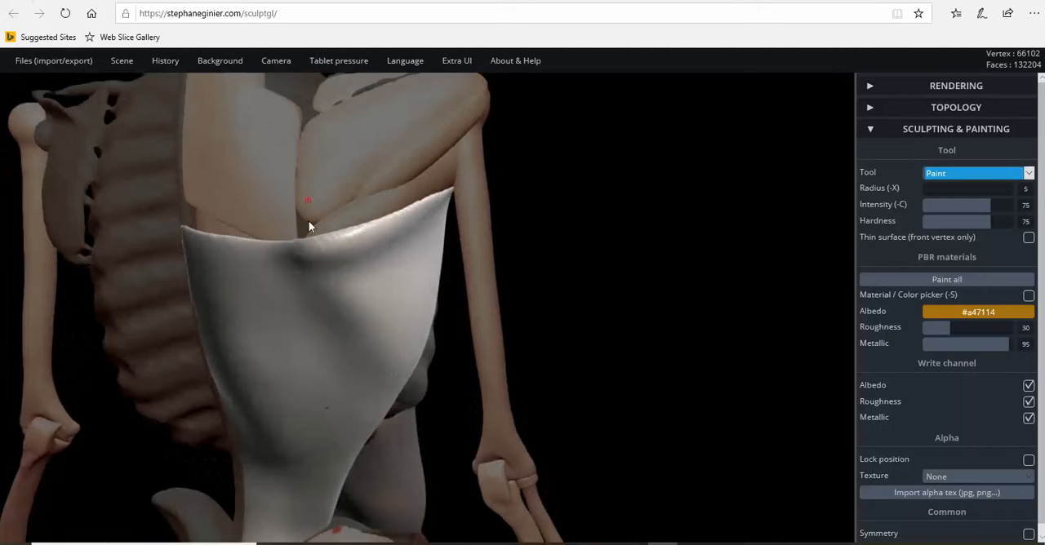
Step: Paint a row of gold dashes along the lower back muscle's upper edge, from its middle to the armpit
mouse_move(328, 240)
right_down()
mouse_move(262, 248)
mouse_move(309, 242)
right_up()
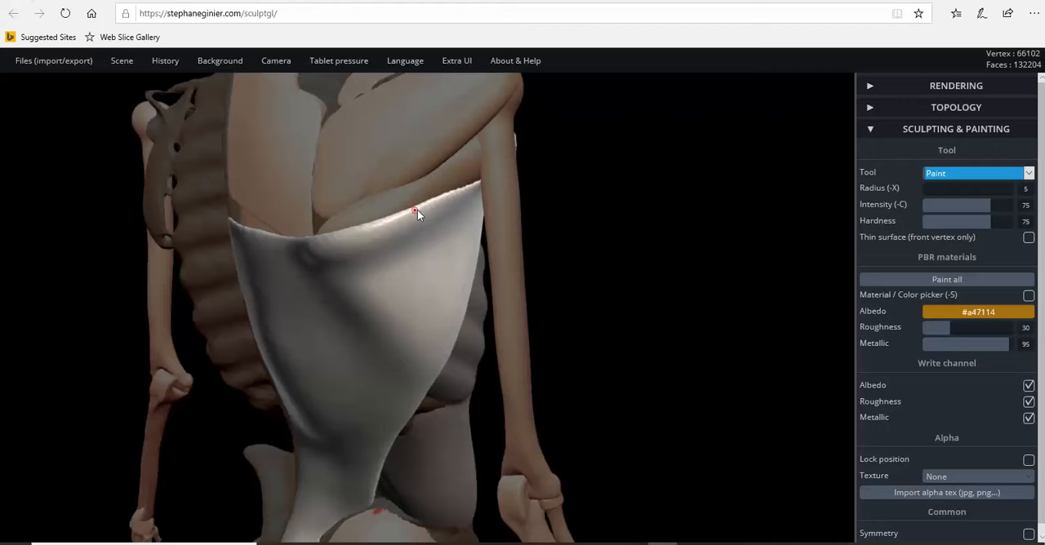
mouse_move(462, 188)
right_down()
mouse_move(290, 205)
mouse_move(437, 199)
mouse_move(359, 197)
mouse_move(518, 221)
mouse_move(411, 221)
mouse_move(542, 205)
right_up()
mouse_move(554, 160)
right_down()
mouse_move(427, 179)
mouse_move(555, 141)
mouse_move(524, 171)
mouse_move(733, 193)
mouse_move(523, 224)
right_up()
mouse_move(519, 329)
right_down()
mouse_move(425, 322)
mouse_move(341, 361)
mouse_move(708, 294)
mouse_move(672, 352)
mouse_move(626, 352)
mouse_move(751, 341)
mouse_move(703, 344)
right_up()
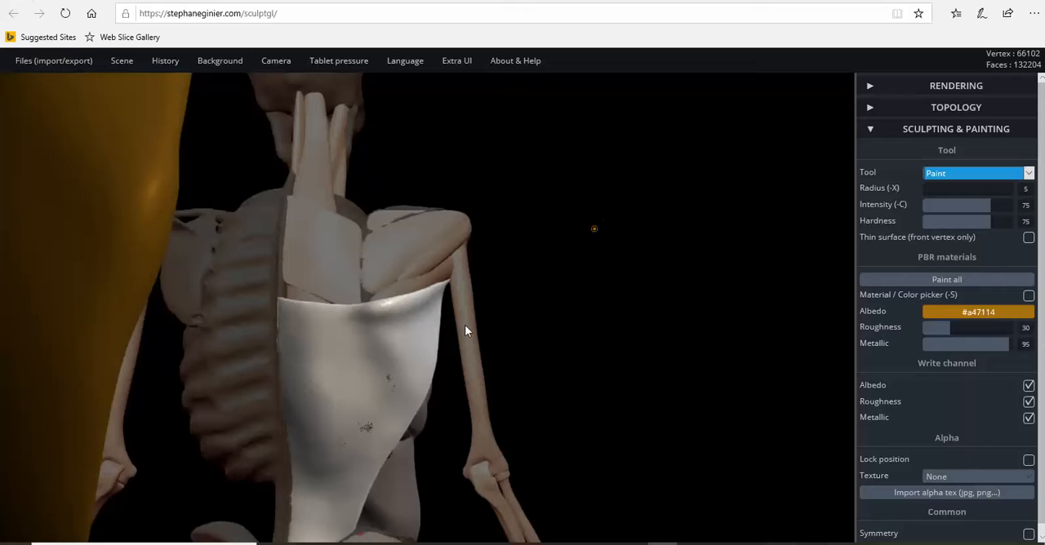
click(356, 315)
click(377, 321)
click(394, 320)
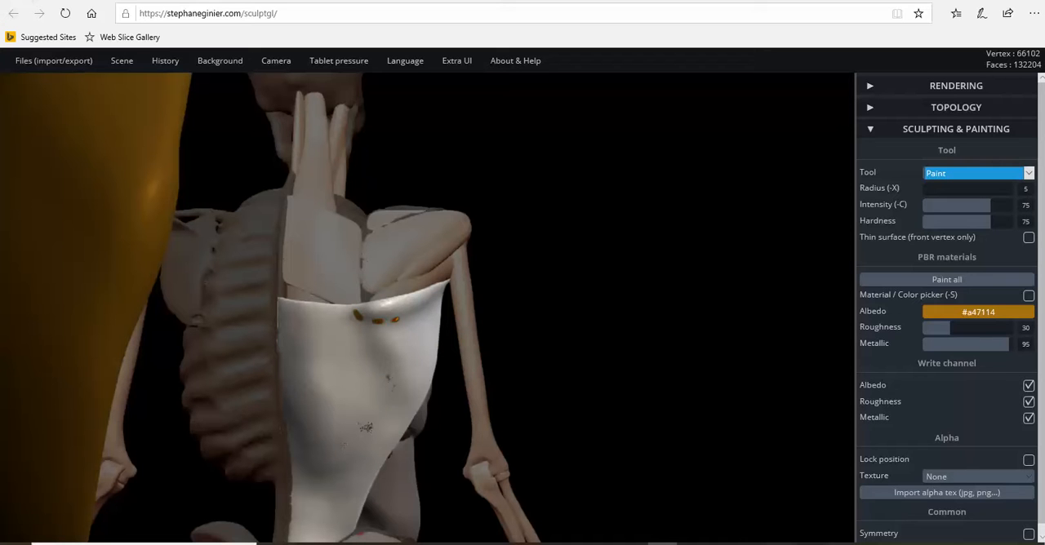
click(411, 316)
drag(665, 397, 519, 405)
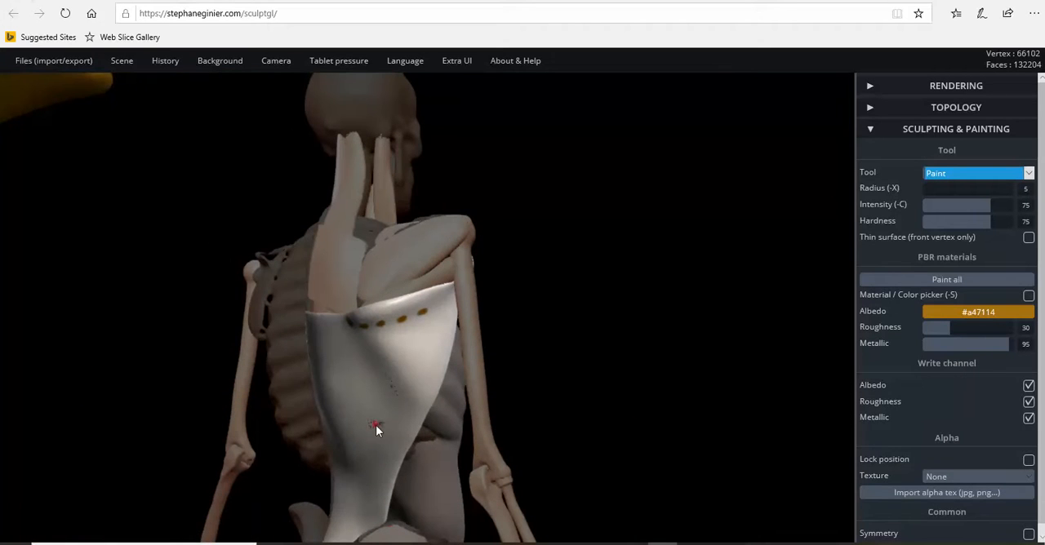
click(437, 304)
Step: Paint a dashed gold diagonal from below the muscle's upper edge down to its outer edge
drag(364, 345, 373, 363)
click(376, 365)
click(386, 380)
click(398, 398)
click(412, 413)
Step: Paint a dashed gold outline from the spine side around and up to the upper edge, and extend dashes from its base toward the pelvis
right_drag(432, 333, 637, 321)
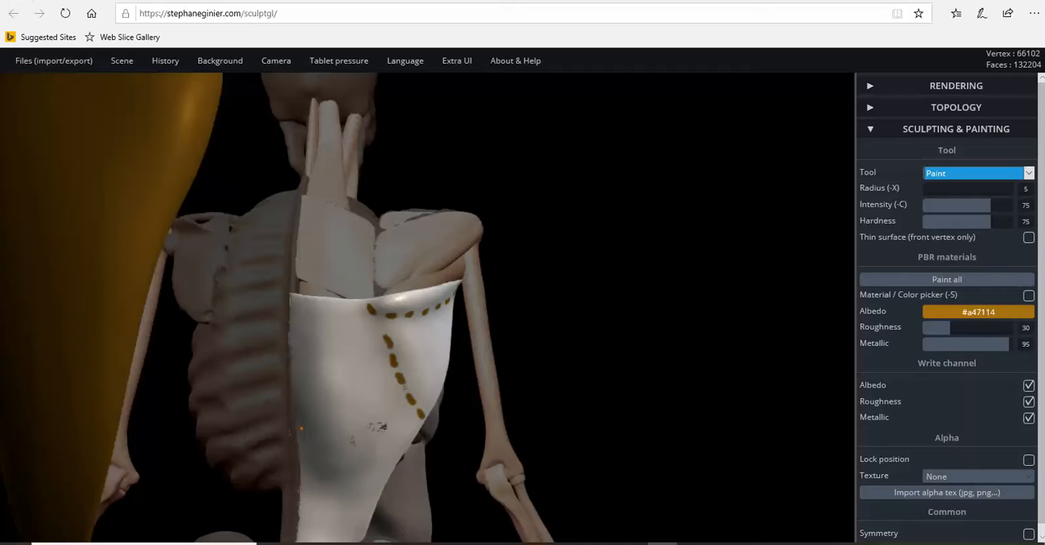
mouse_move(308, 460)
mouse_down()
mouse_move(333, 477)
mouse_move(364, 451)
mouse_move(353, 313)
mouse_up()
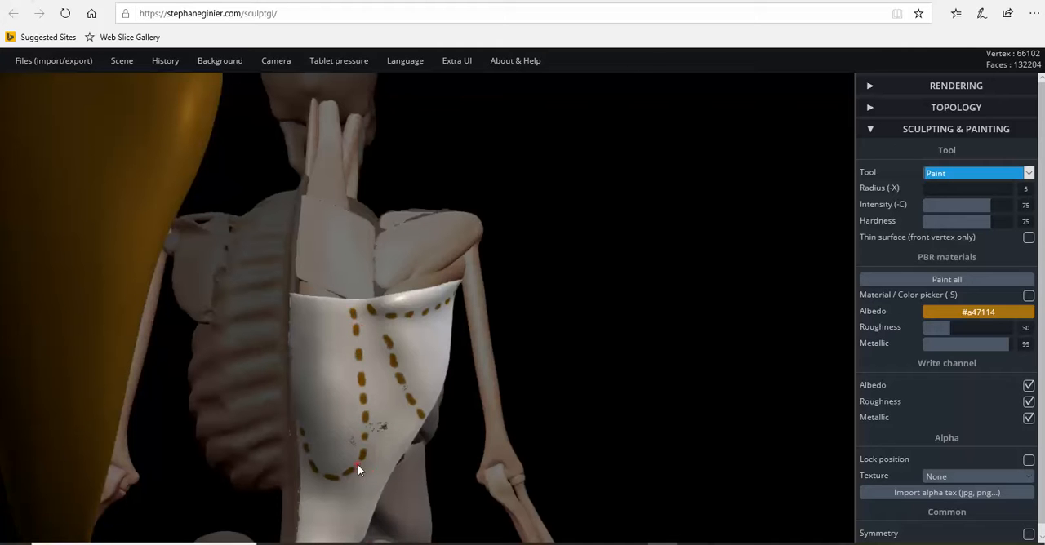
scroll(358, 467, down, 5)
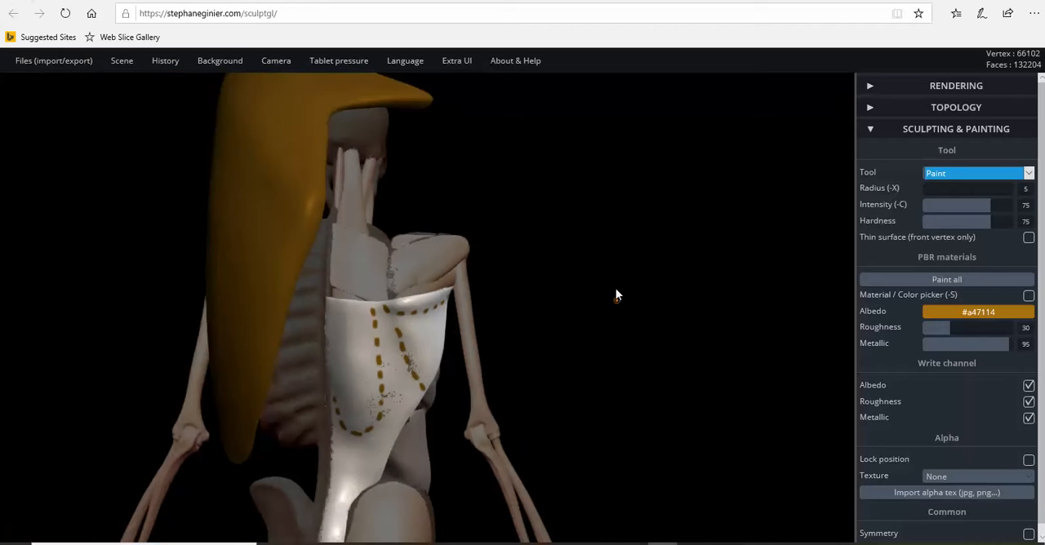
drag(616, 292, 612, 204)
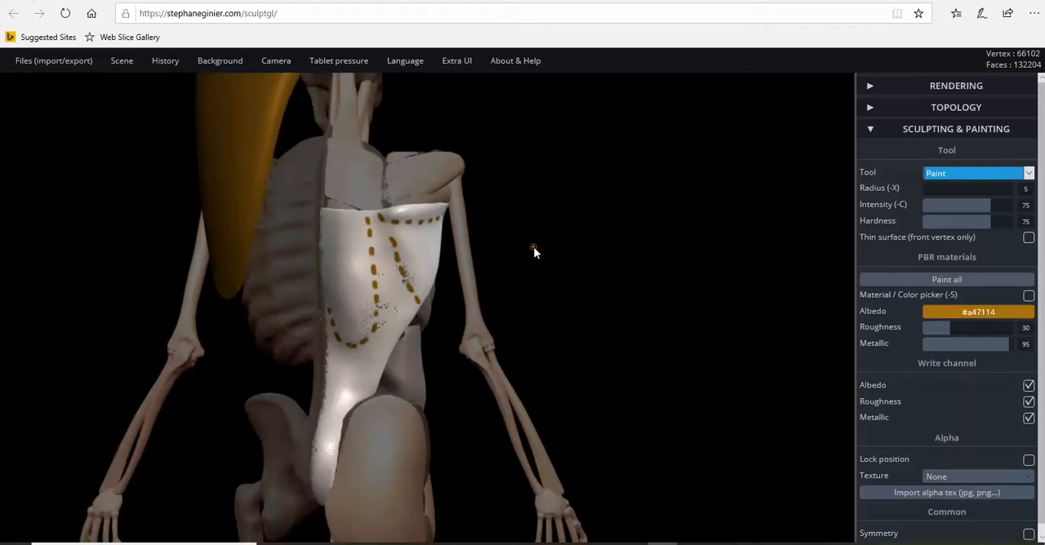
click(346, 348)
click(345, 366)
click(344, 383)
click(344, 405)
Step: Paint a solid gold line along the muscle's outer edge from above the hip up to the armpit
drag(726, 362, 594, 379)
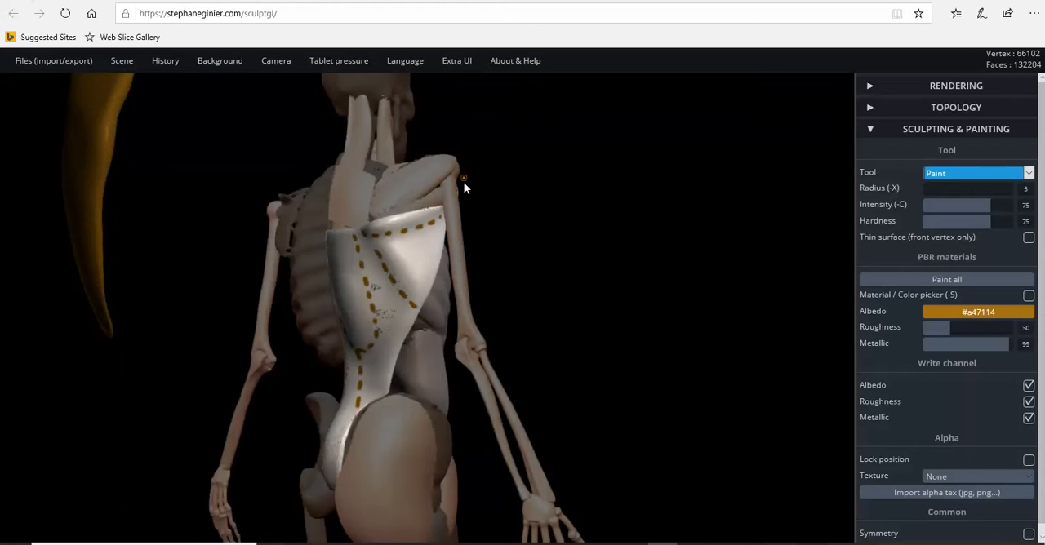
click(419, 329)
click(385, 373)
drag(382, 390, 439, 222)
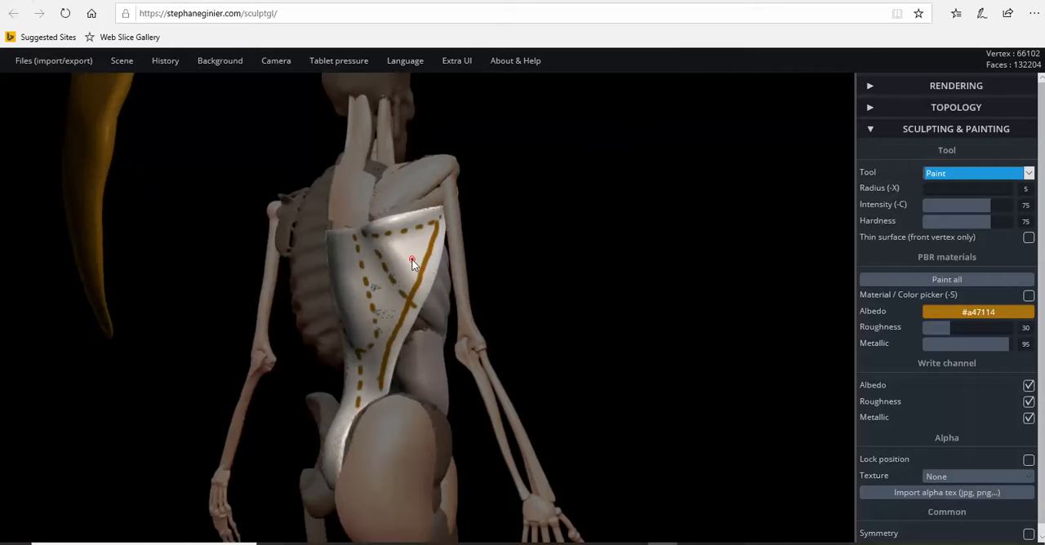
Step: Paint a short solid gold line joining the two inner dashed lines in the upper part of the muscle
drag(640, 272, 310, 292)
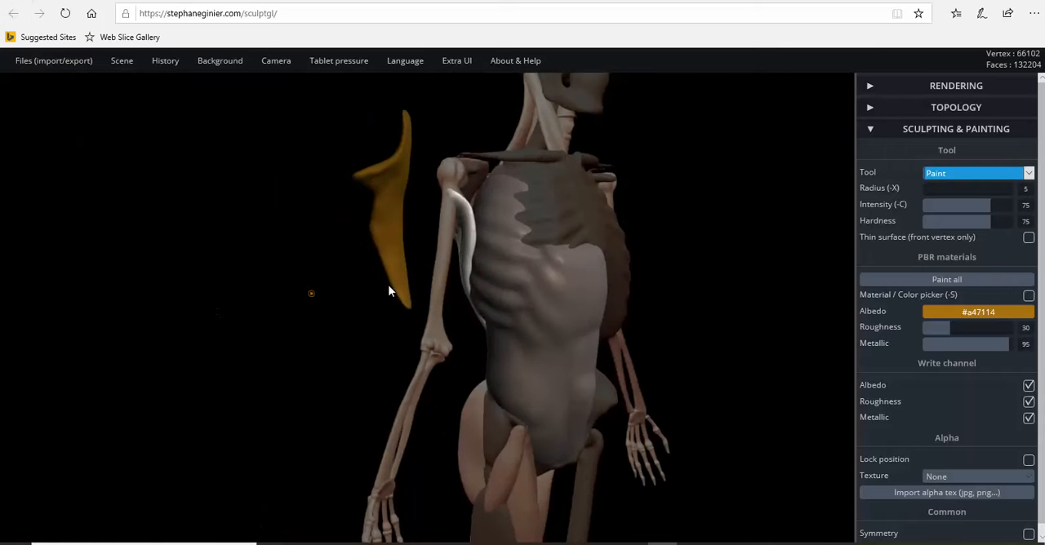
mouse_move(342, 346)
mouse_down()
mouse_move(682, 315)
mouse_move(612, 308)
mouse_up()
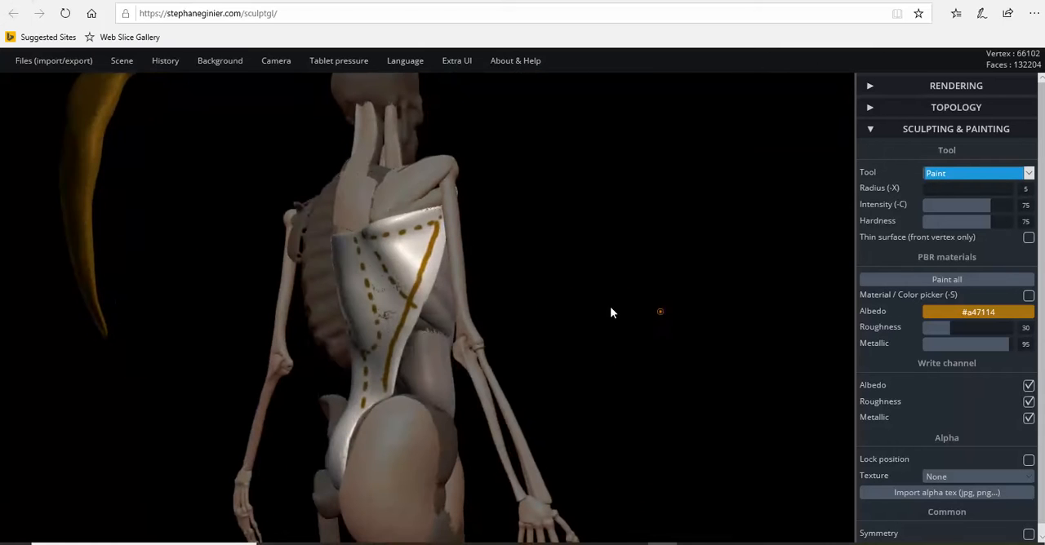
mouse_move(612, 356)
mouse_down()
mouse_move(763, 361)
mouse_move(751, 369)
mouse_up()
scroll(653, 326, up, 3)
drag(654, 326, 564, 311)
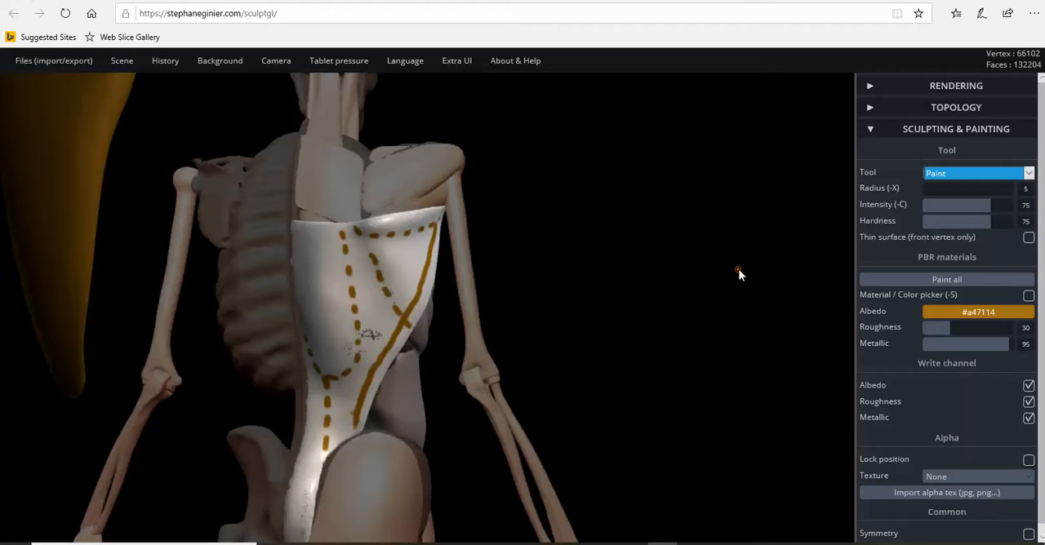
drag(741, 291, 754, 297)
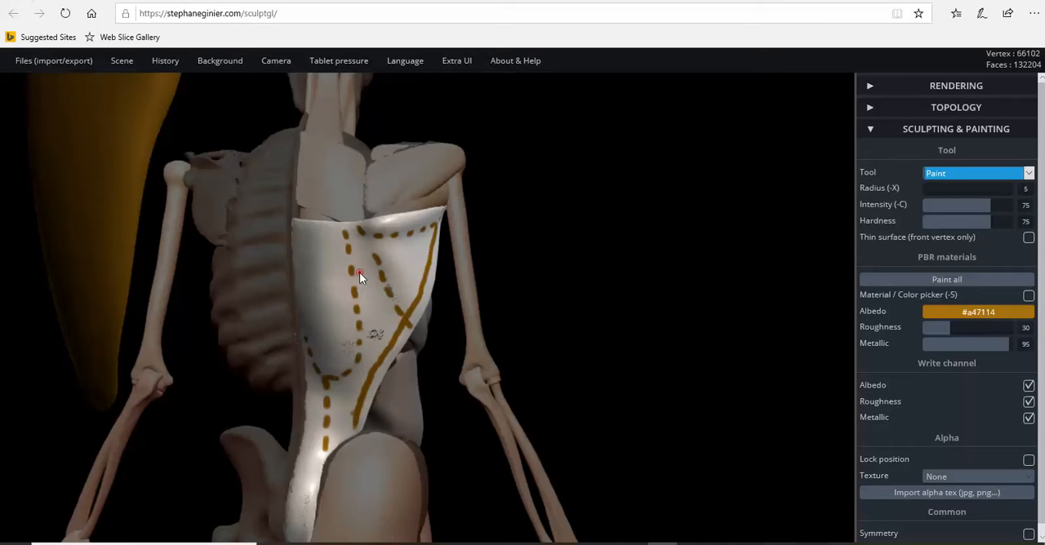
mouse_move(353, 269)
mouse_down()
mouse_move(380, 280)
mouse_move(374, 294)
mouse_move(395, 304)
mouse_move(380, 314)
mouse_move(397, 320)
mouse_move(389, 330)
mouse_up()
Step: Label the marked muscle regions by painting ES beside the spine, S near the armpit and R below it
key(ctrl)
mouse_move(302, 273)
mouse_down()
mouse_move(309, 296)
mouse_move(322, 268)
mouse_up()
drag(405, 255, 401, 267)
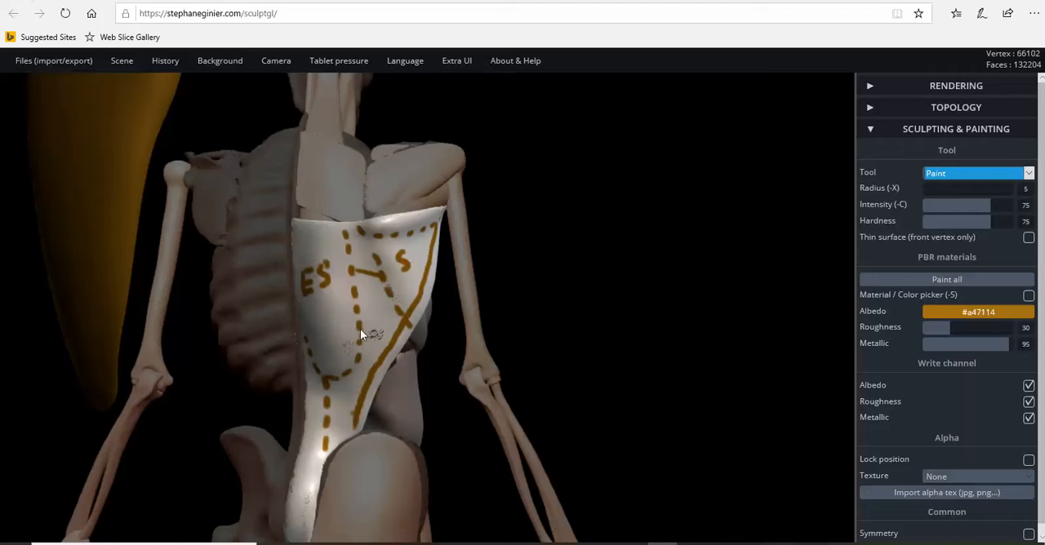
mouse_move(372, 304)
mouse_down()
mouse_move(371, 324)
mouse_move(387, 323)
mouse_up()
Step: Select the gold trapezius and use Transform to move it back onto the skeleton's neck and upper back
right_drag(415, 324, 142, 237)
click(141, 237)
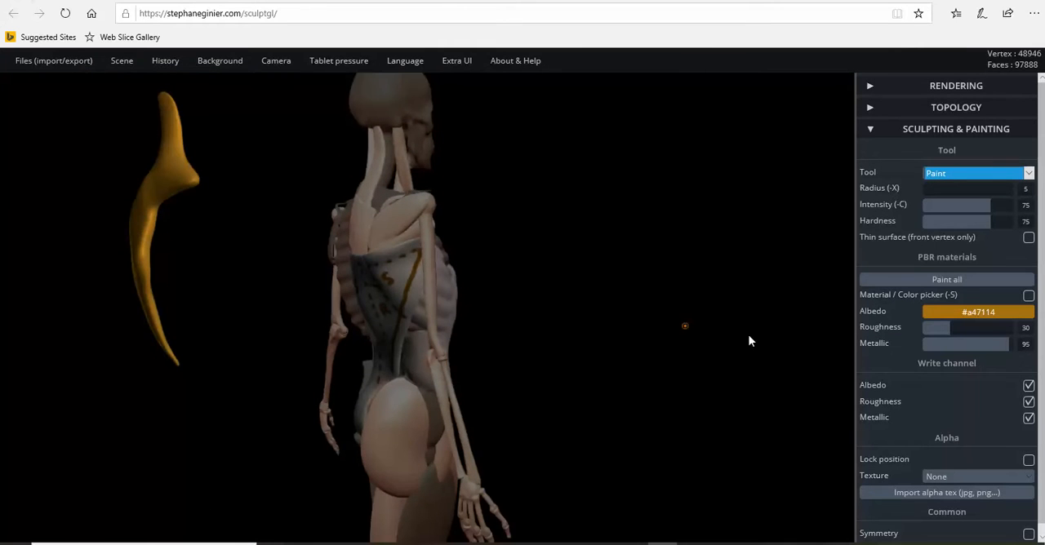
click(969, 174)
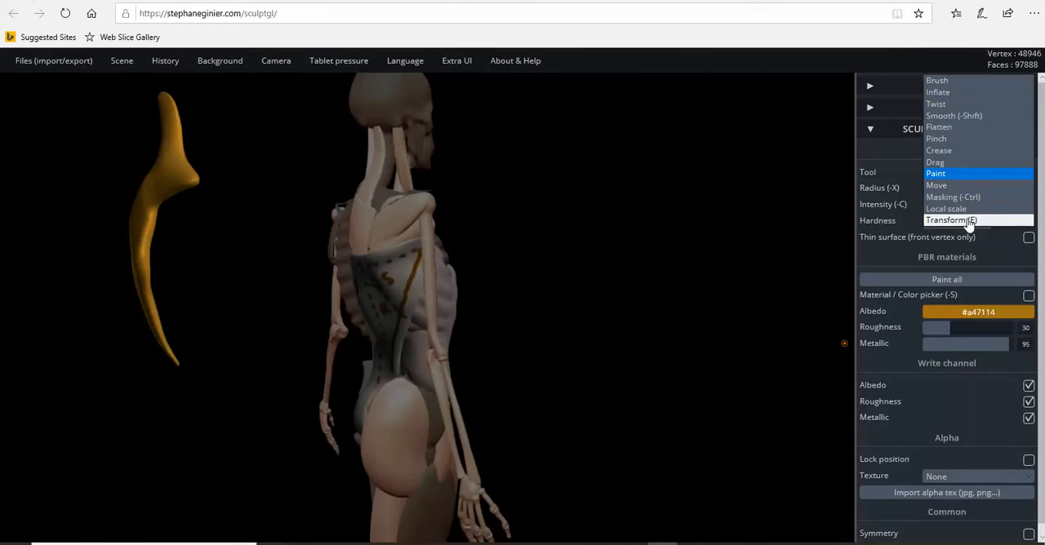
click(904, 222)
drag(236, 236, 460, 267)
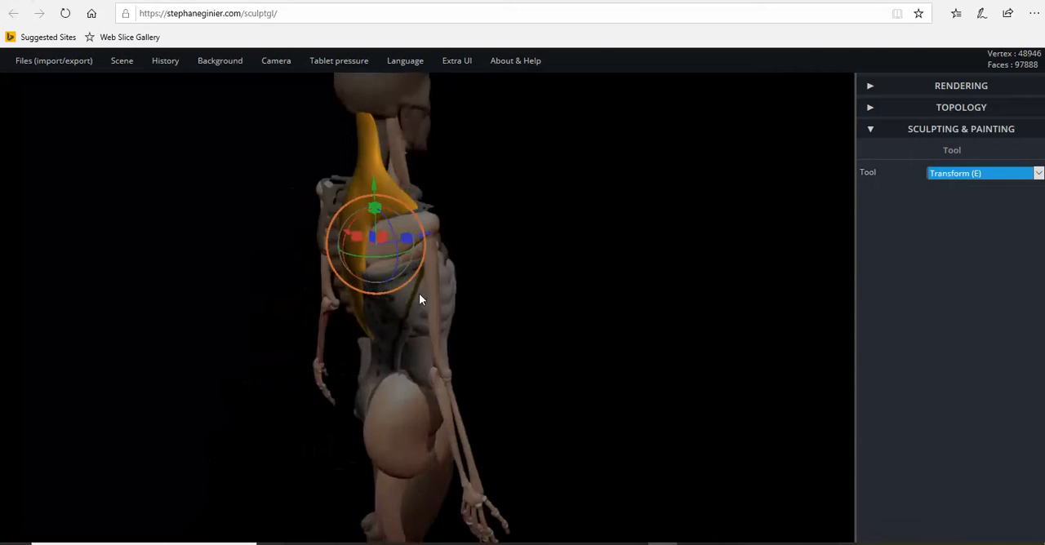
Step: Select the painted lower back muscle and move it well away behind the skeleton
click(397, 306)
drag(504, 297, 454, 306)
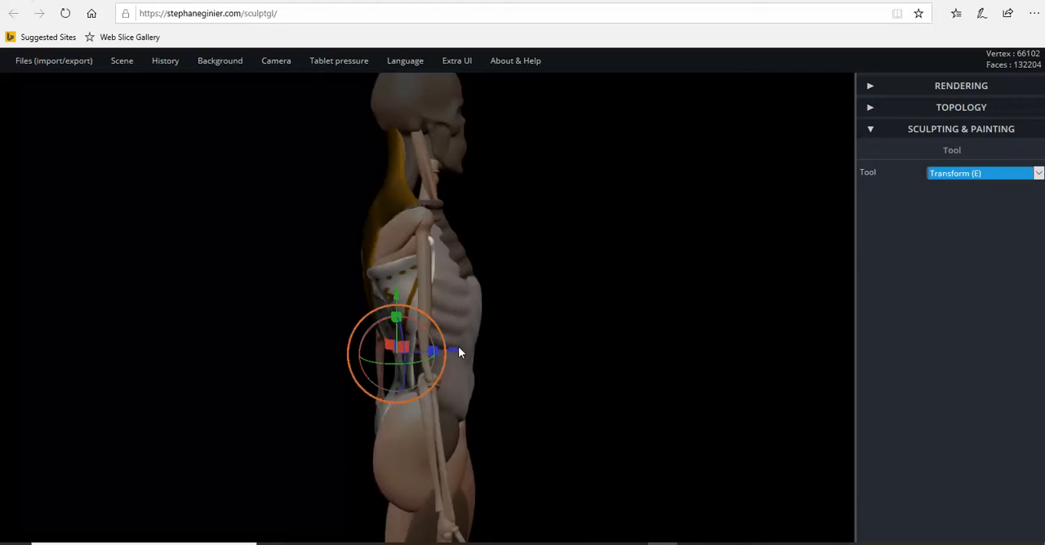
drag(455, 353, 569, 335)
scroll(569, 335, down, 5)
drag(690, 354, 732, 354)
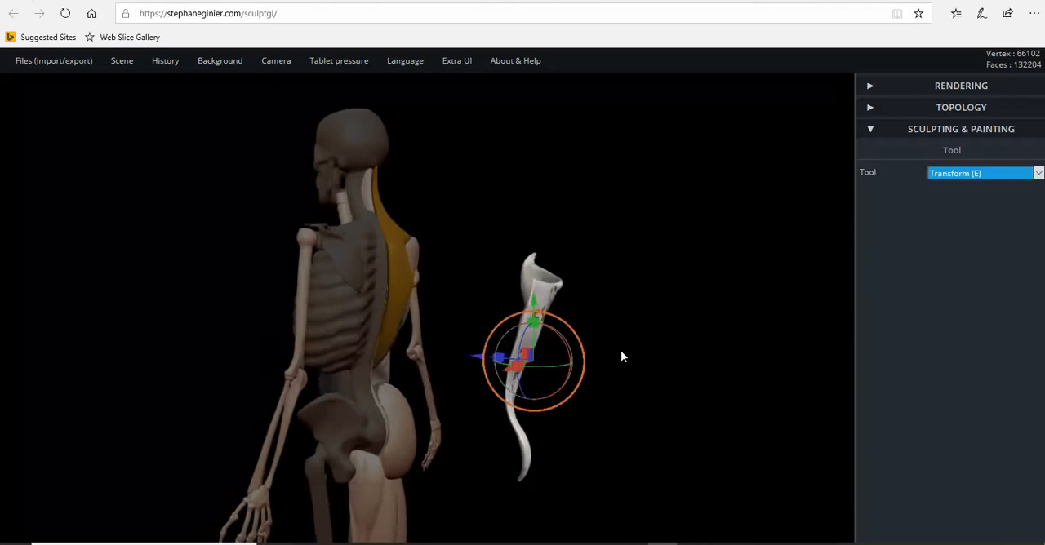
Step: Switch to the Brush tool and examine the detached muscle's painted lines and labels from behind and from the side
scroll(637, 356, up, 3)
mouse_move(519, 380)
mouse_down()
mouse_move(694, 381)
mouse_move(621, 377)
mouse_move(638, 377)
mouse_move(450, 396)
mouse_move(291, 373)
mouse_move(351, 404)
mouse_move(378, 363)
mouse_move(221, 350)
mouse_move(338, 332)
mouse_move(318, 210)
mouse_move(205, 324)
mouse_move(303, 335)
mouse_move(182, 338)
mouse_move(729, 330)
mouse_move(672, 330)
mouse_move(680, 320)
mouse_up()
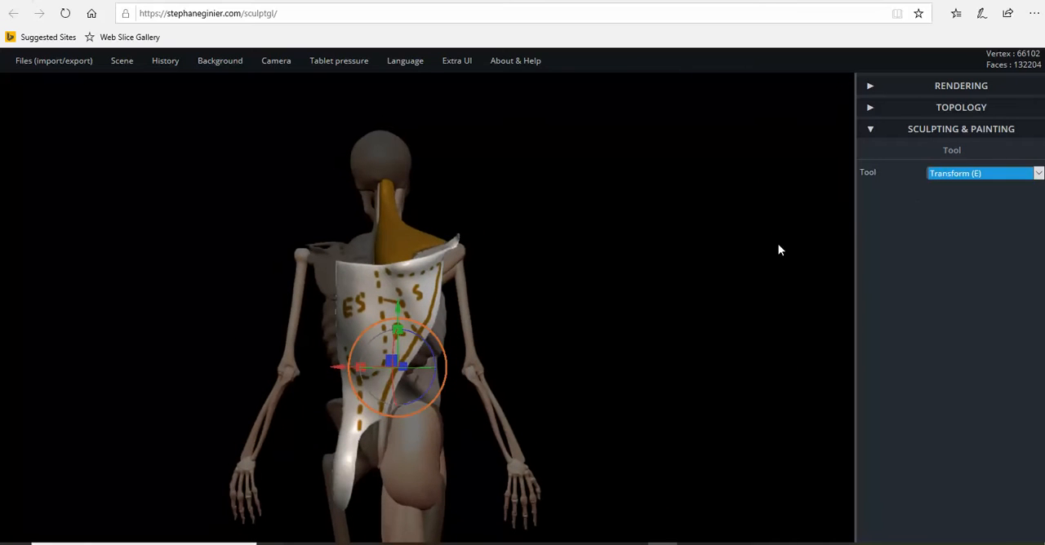
click(952, 174)
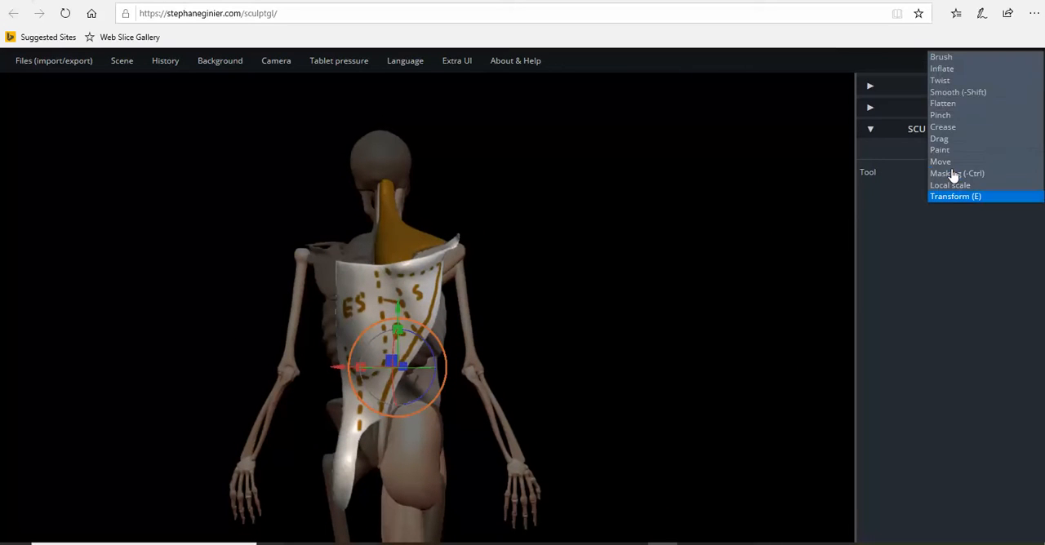
click(947, 59)
mouse_move(633, 321)
mouse_down()
mouse_move(664, 322)
mouse_move(578, 338)
mouse_move(572, 323)
mouse_move(692, 317)
mouse_move(409, 338)
mouse_move(404, 476)
mouse_move(291, 460)
mouse_move(215, 409)
mouse_move(345, 395)
mouse_move(208, 376)
mouse_move(286, 347)
mouse_move(231, 404)
mouse_move(156, 401)
mouse_move(237, 364)
mouse_move(189, 339)
mouse_move(482, 408)
mouse_move(174, 381)
mouse_move(338, 386)
mouse_move(163, 406)
mouse_move(233, 405)
mouse_move(283, 392)
mouse_move(289, 376)
mouse_move(219, 390)
mouse_move(521, 383)
mouse_move(555, 369)
mouse_move(499, 373)
mouse_move(408, 335)
mouse_up()
scroll(409, 335, up, 4)
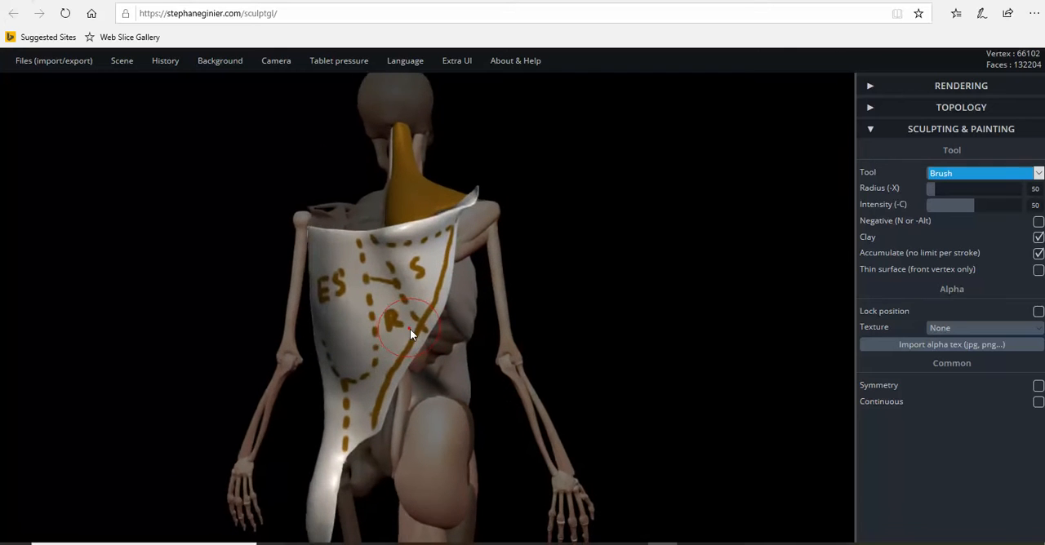
scroll(418, 331, down, 3)
drag(583, 343, 555, 315)
scroll(490, 307, up, 3)
scroll(420, 297, down, 3)
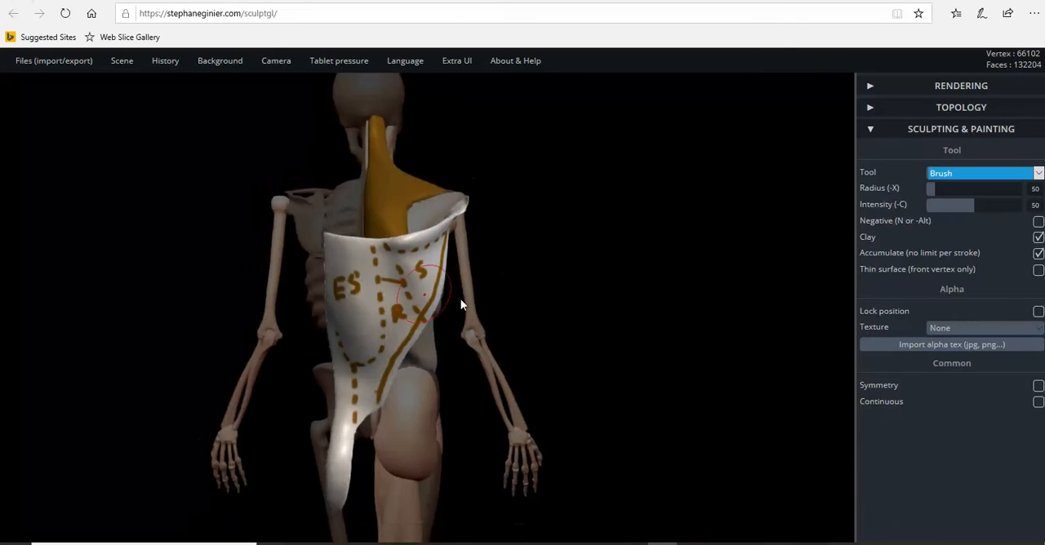
drag(532, 304, 282, 275)
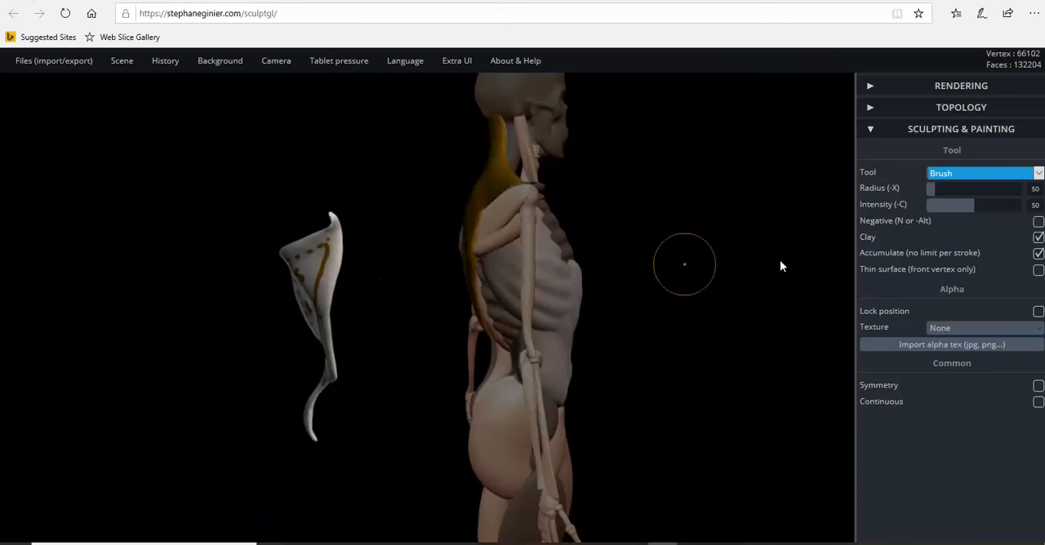
Step: Use Transform to move the painted lower back muscle back into place against the skeleton
click(959, 178)
click(947, 313)
drag(373, 341, 552, 334)
right_drag(536, 333, 681, 304)
scroll(523, 321, up, 3)
right_drag(520, 317, 490, 351)
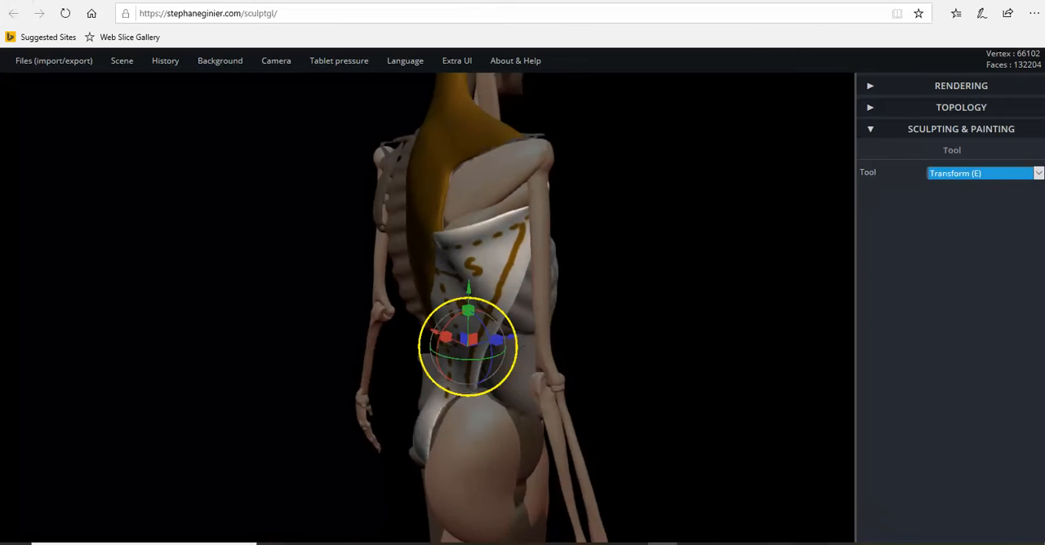
Step: Switch to the Brush tool and show the whole figure in a three-quarter view from behind
right_drag(651, 311, 727, 219)
click(939, 174)
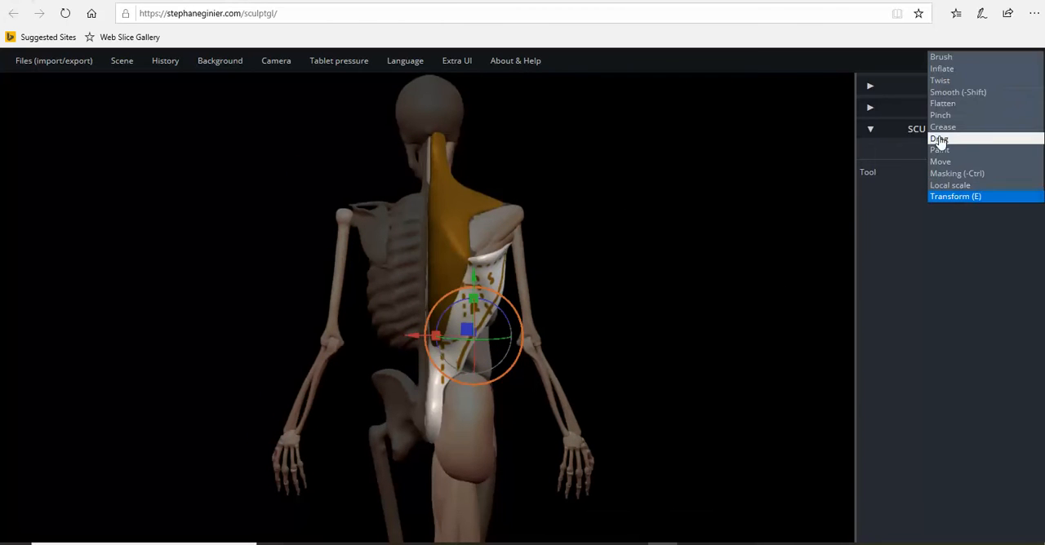
click(946, 54)
right_drag(732, 280, 527, 231)
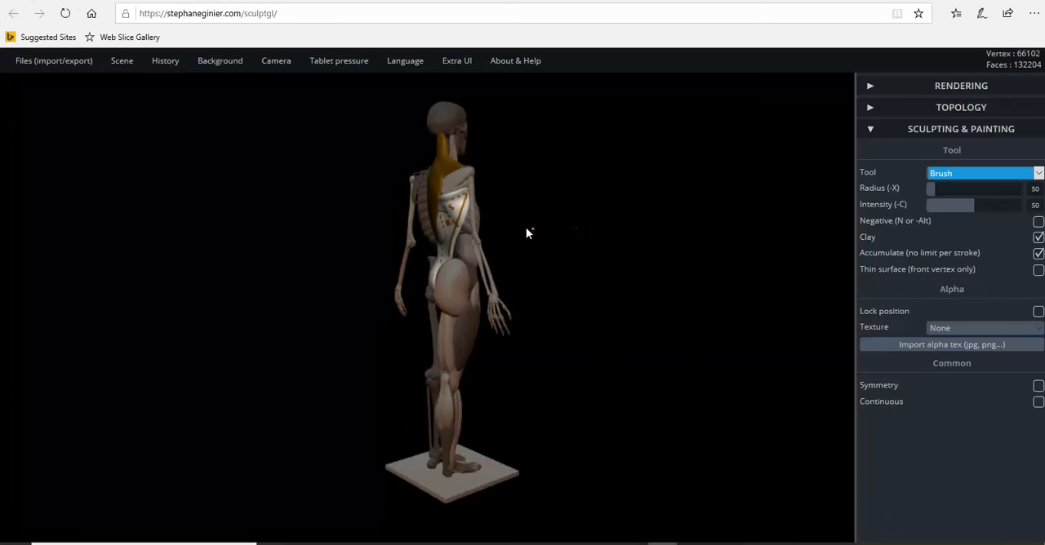
Step: Save the scene in SculptGL format as "yourMesh-full figure-9" in the drawing figure memory folder
mouse_move(43, 67)
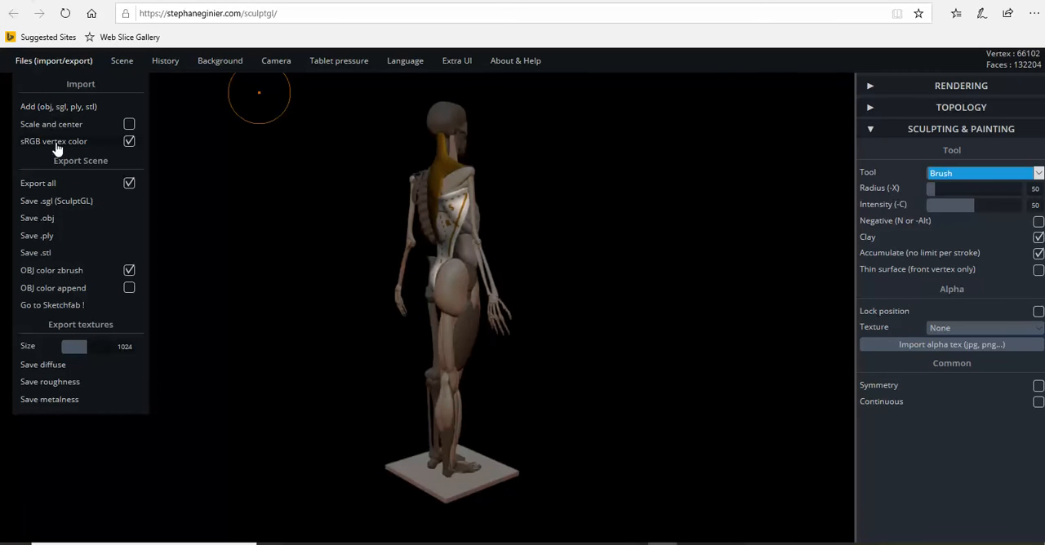
click(81, 209)
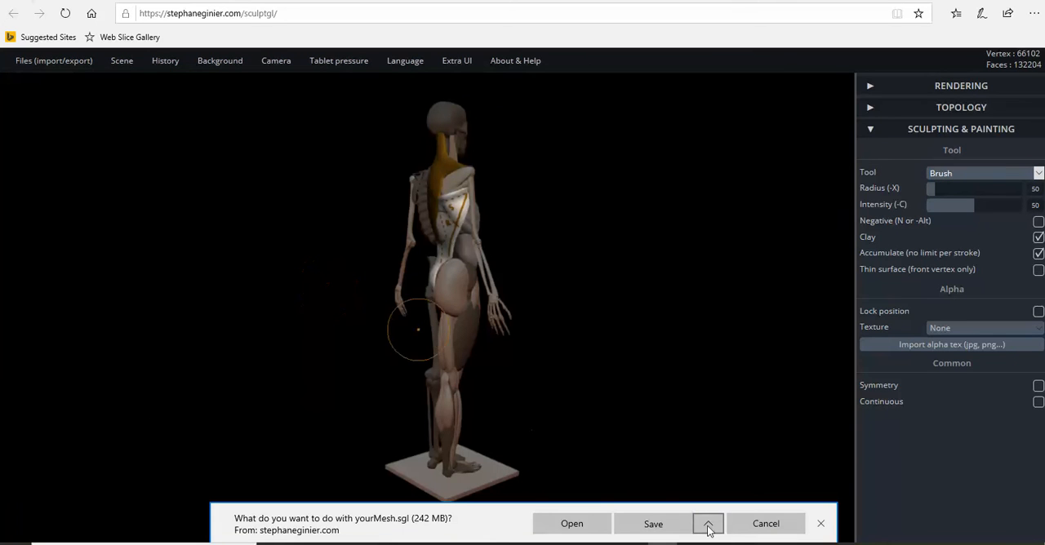
click(708, 523)
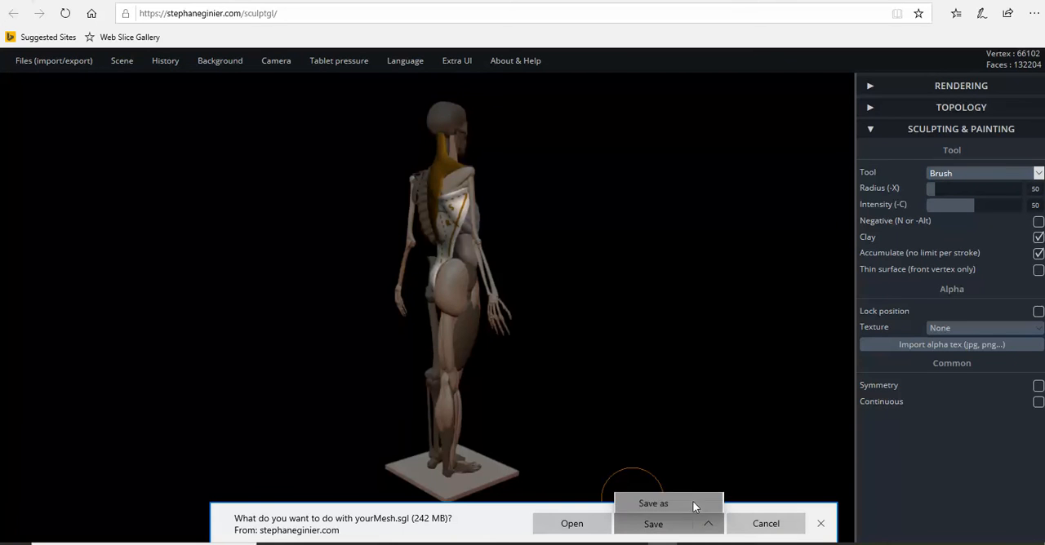
click(692, 503)
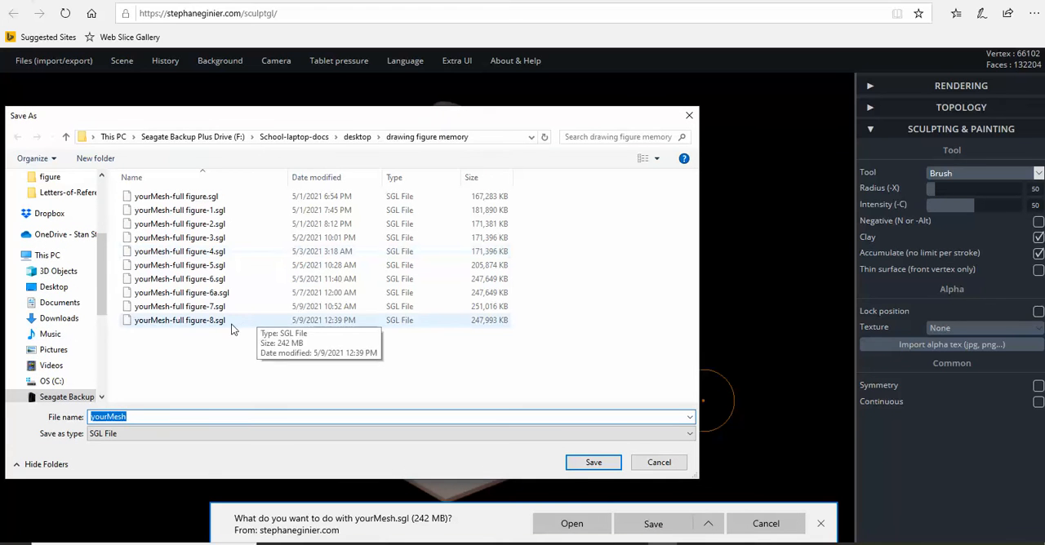
click(229, 322)
click(194, 418)
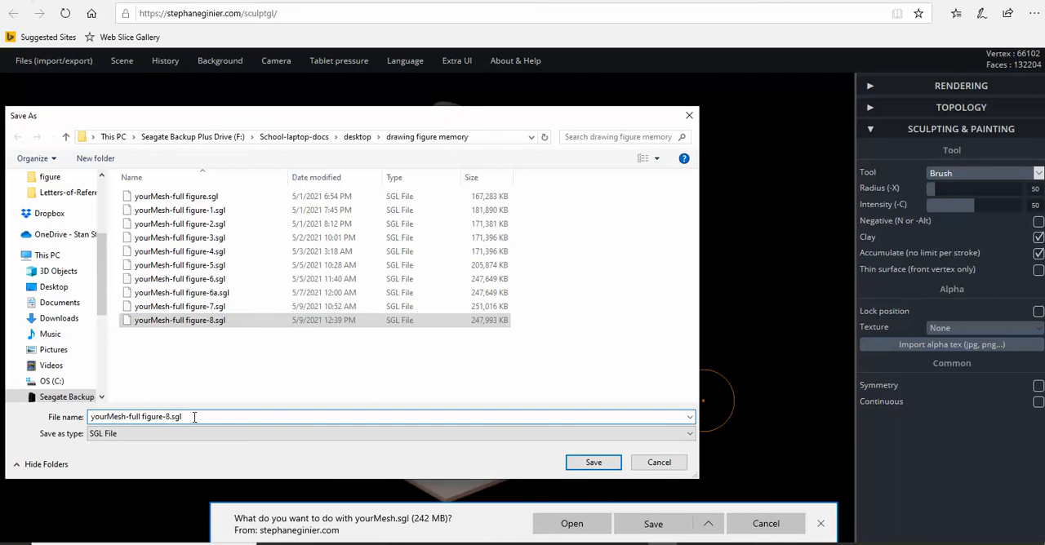
key(BackSpace)
key(BackSpace)
text(9)
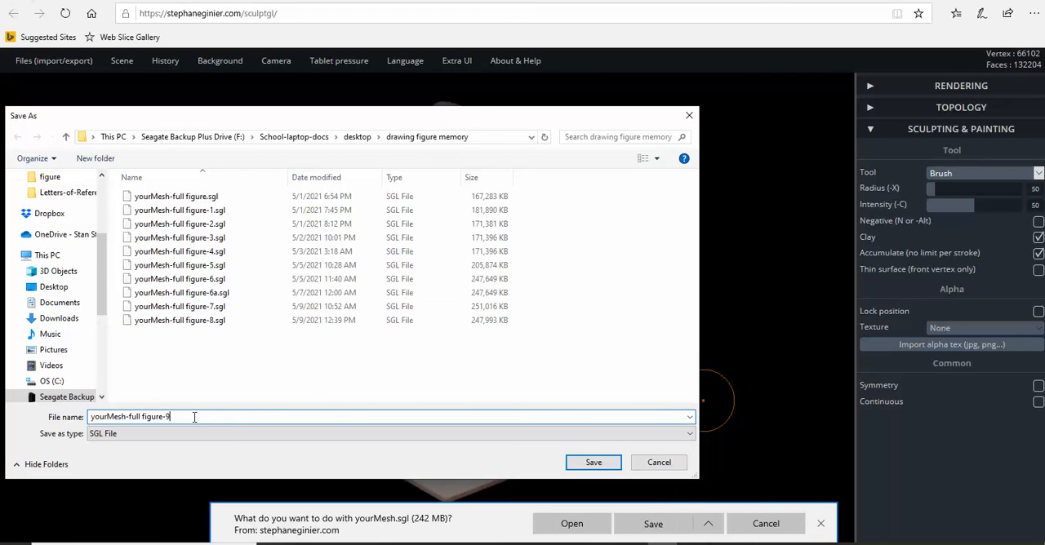
click(598, 463)
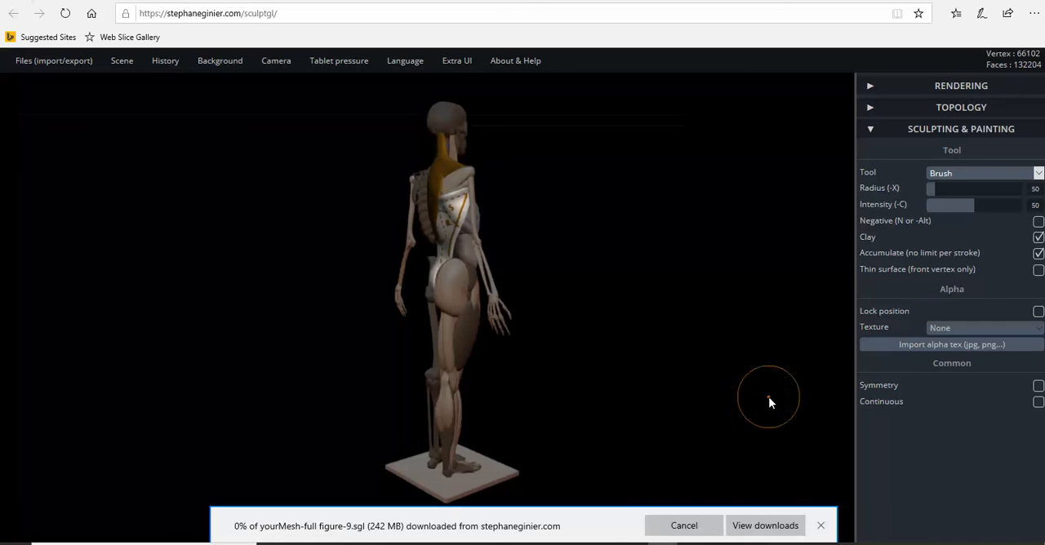